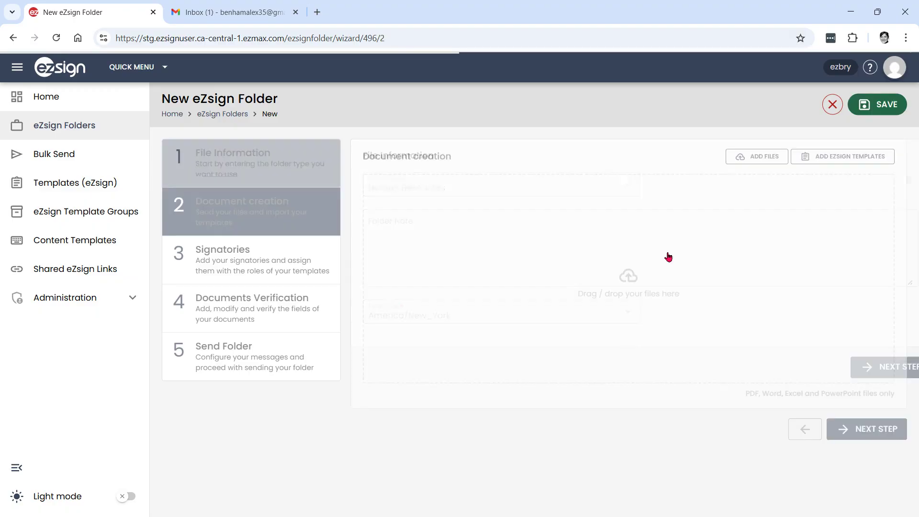
Step: Import the Employment Application template, found by searching 'empl', into the new folder
click(843, 157)
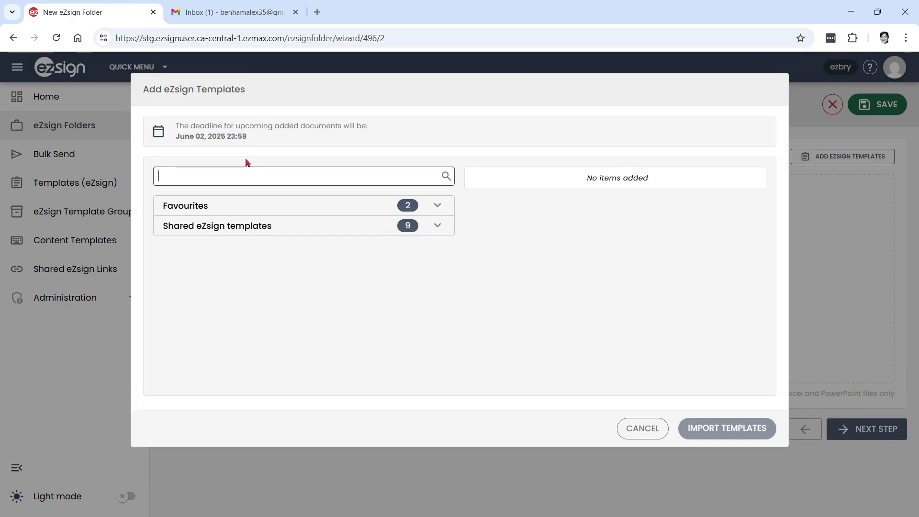
text(empl)
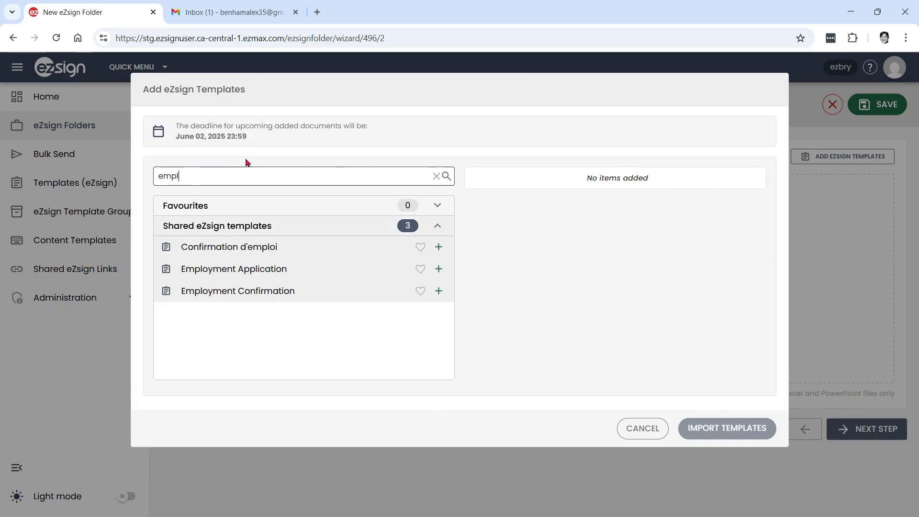
click(219, 268)
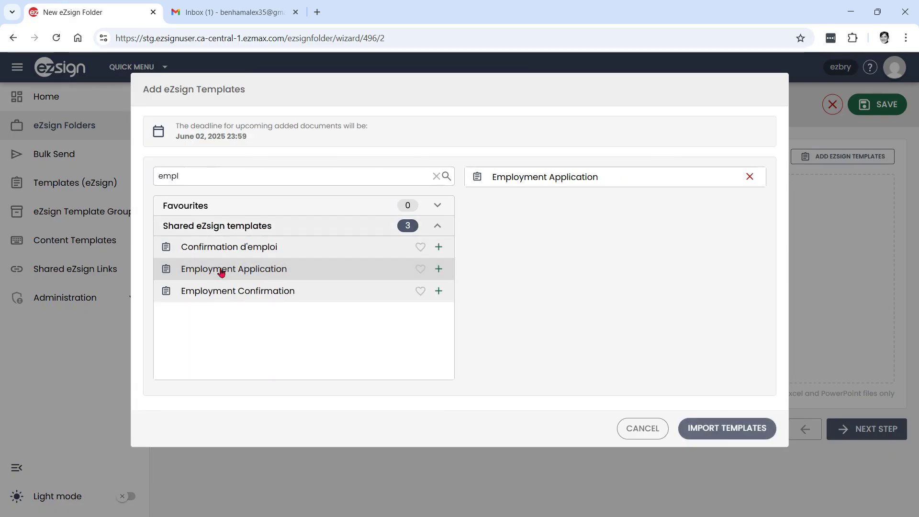
click(726, 428)
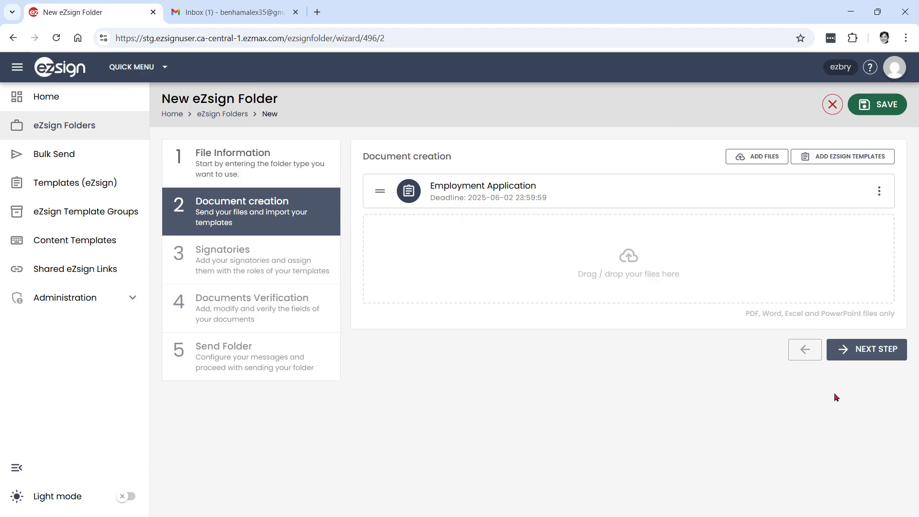
Step: Assign the recent external signatory to the Employee role and advance to Documents Verification
click(879, 359)
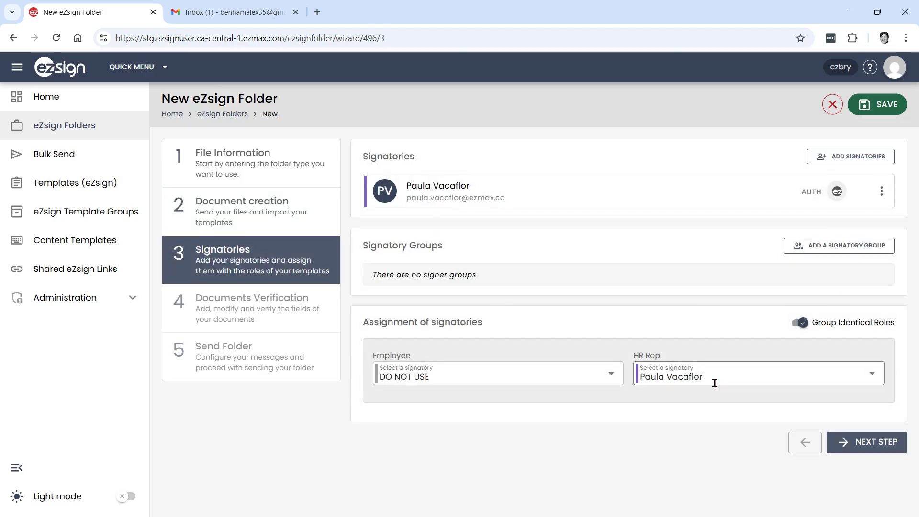
click(645, 378)
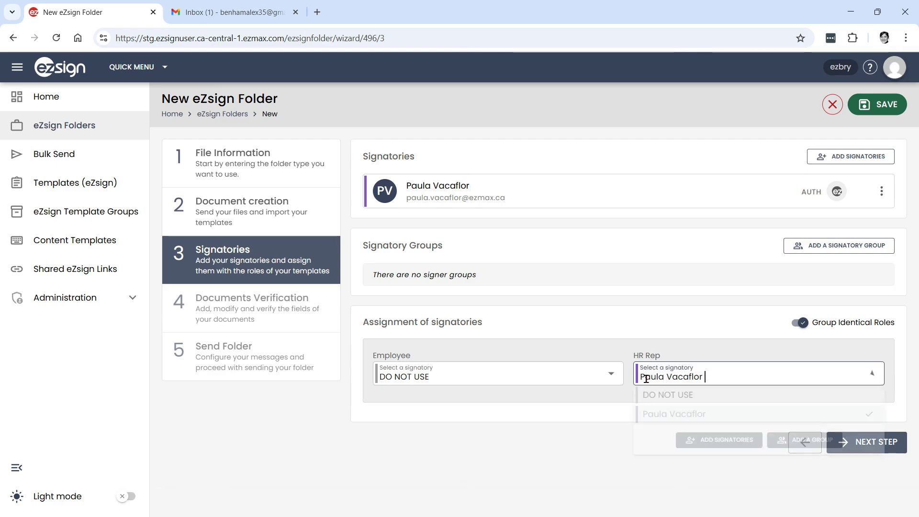
click(530, 373)
click(441, 443)
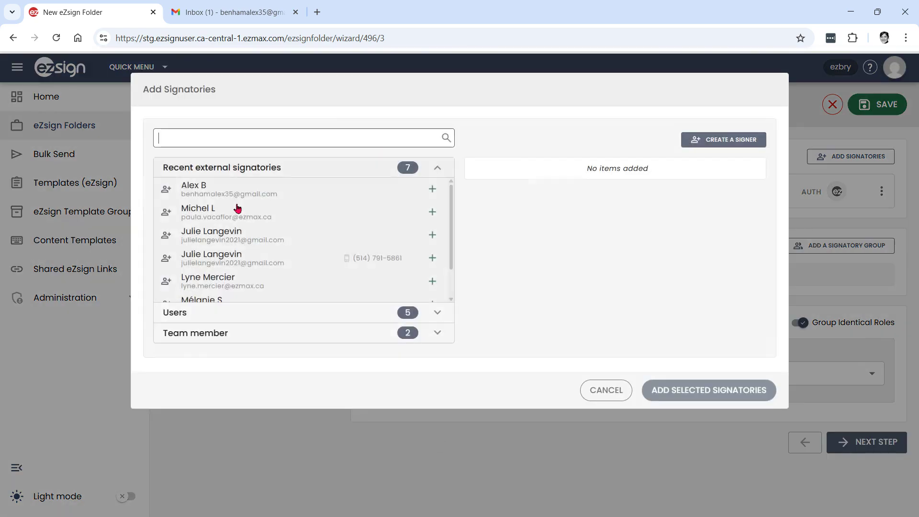
click(234, 197)
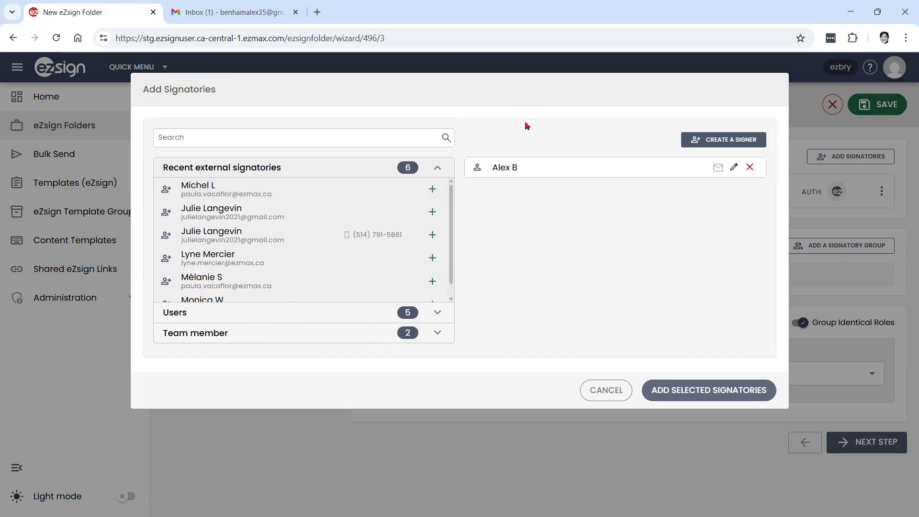
click(705, 391)
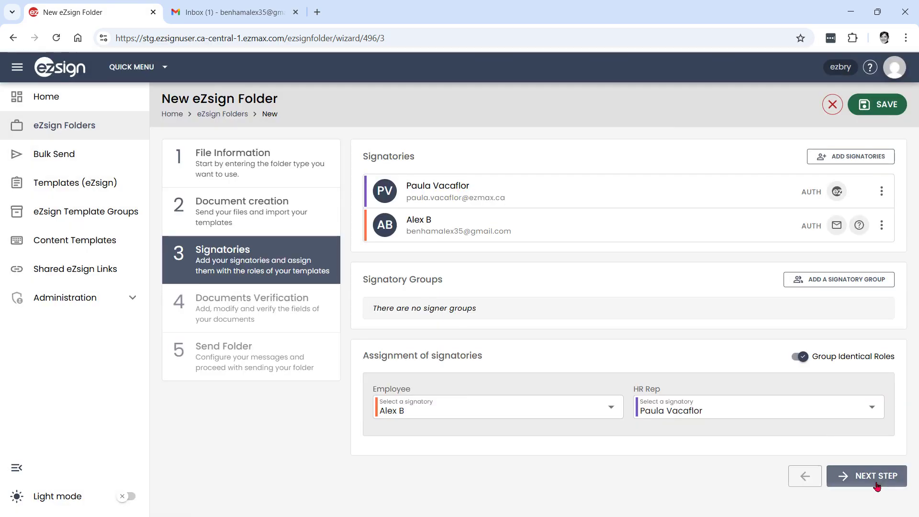
click(891, 481)
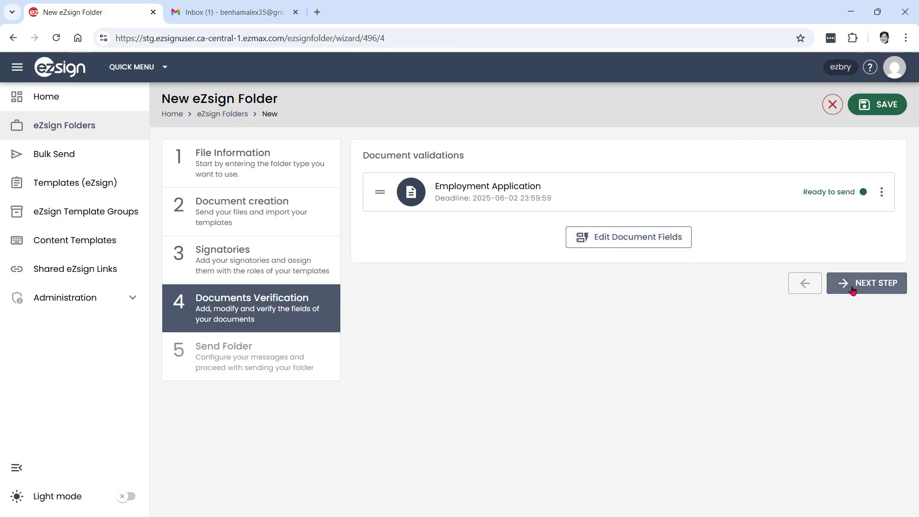
Step: Open the field editor on Employment Application, review the Signatory list, and select Full Name
click(626, 246)
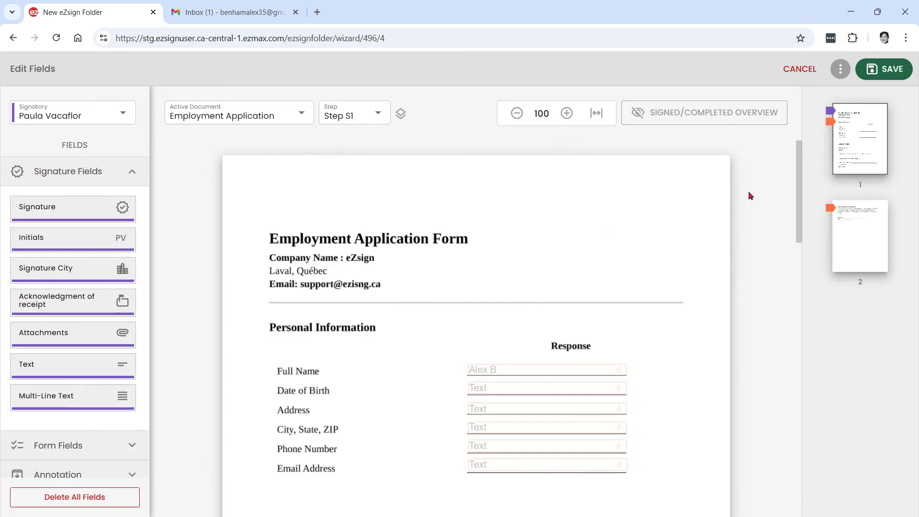
drag(799, 180, 802, 229)
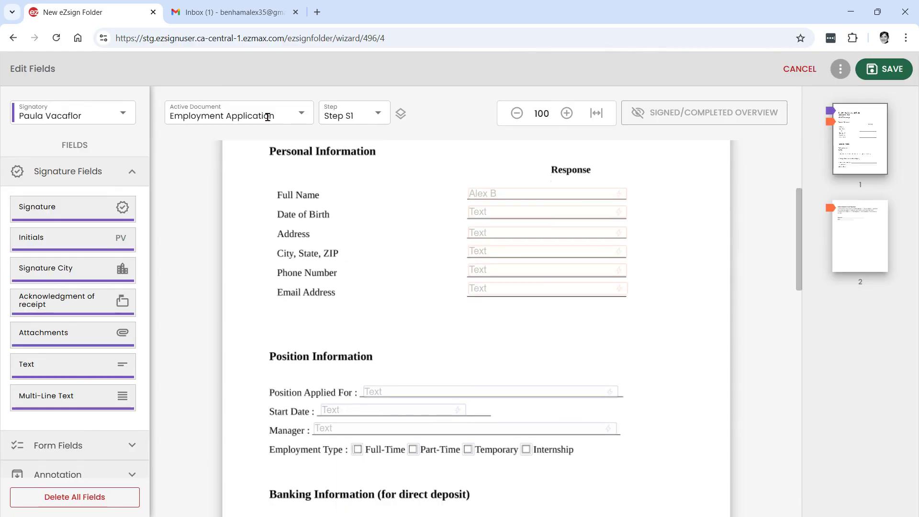
click(85, 115)
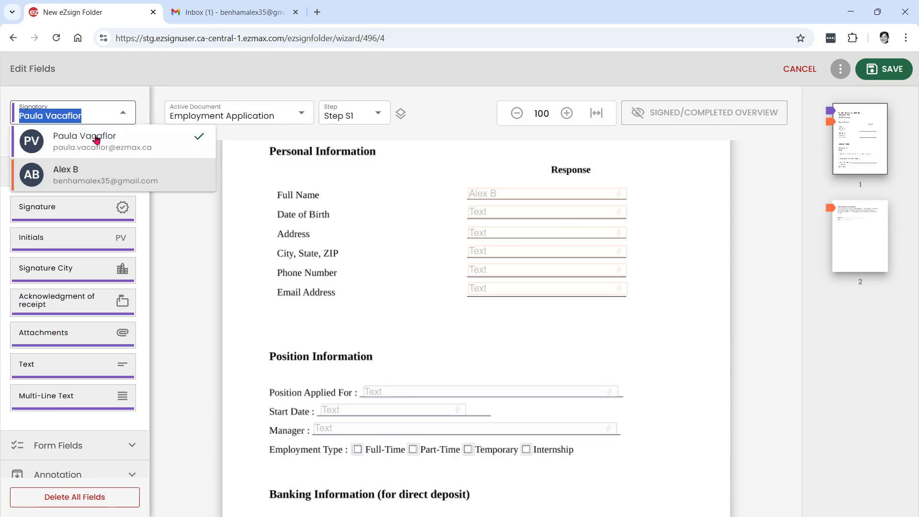
click(383, 206)
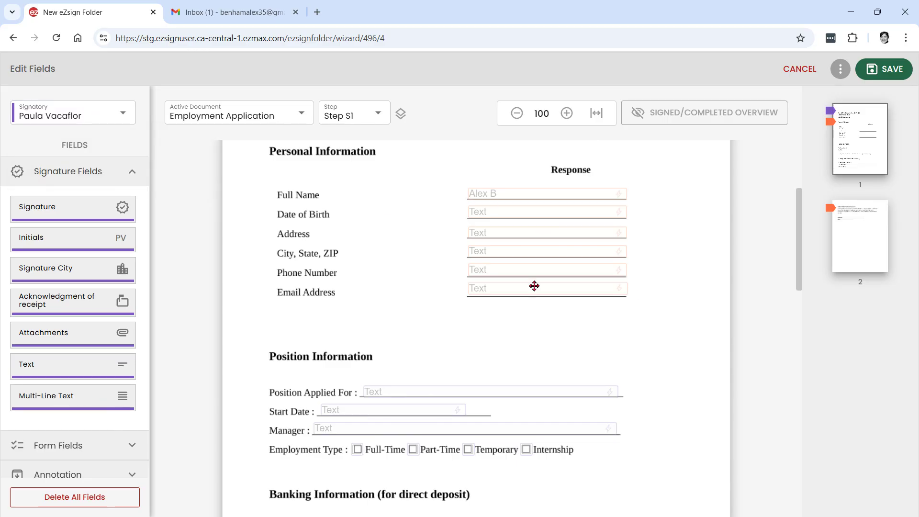
click(526, 195)
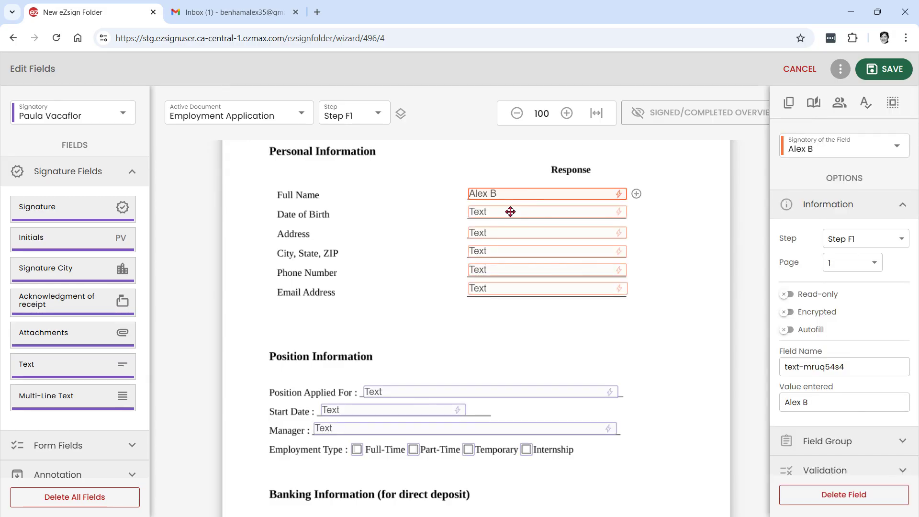
Step: Check Full Name auto-fill variables, then keep Date of Birth mandatory in Date (YYYY-MM-DD) format
click(620, 194)
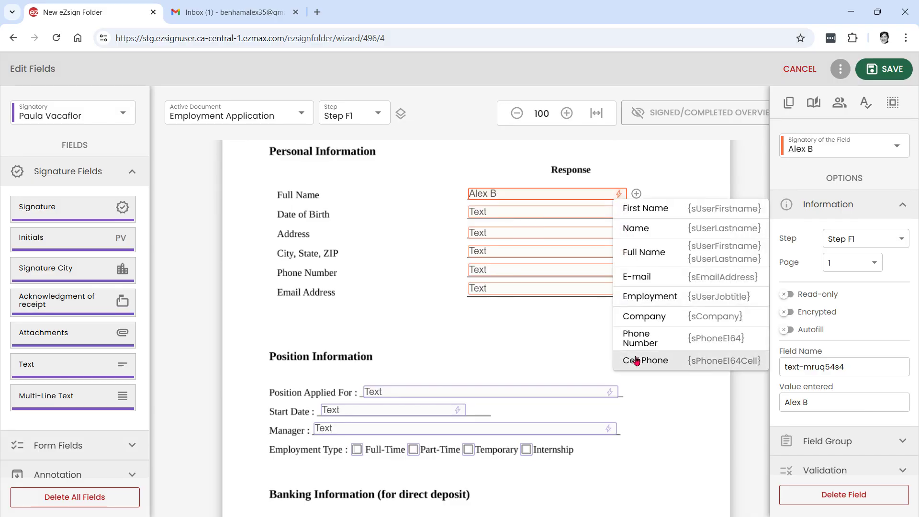
click(528, 328)
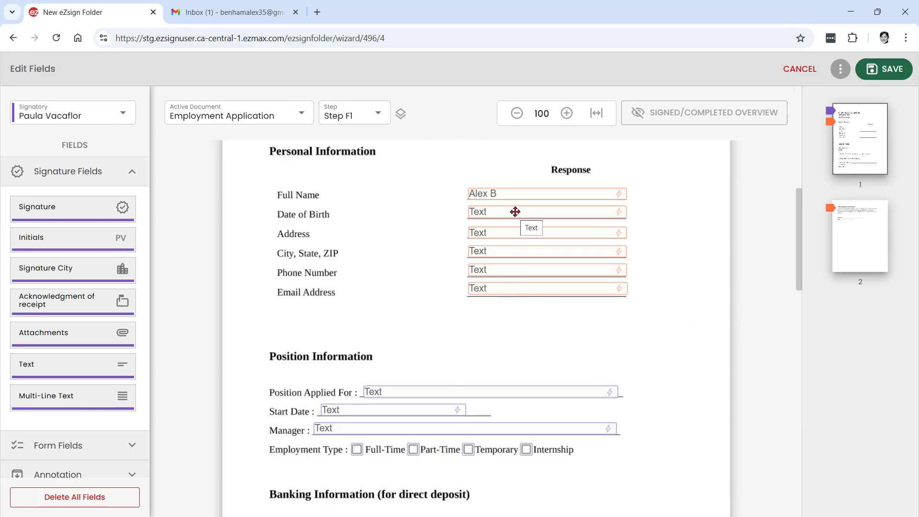
click(514, 211)
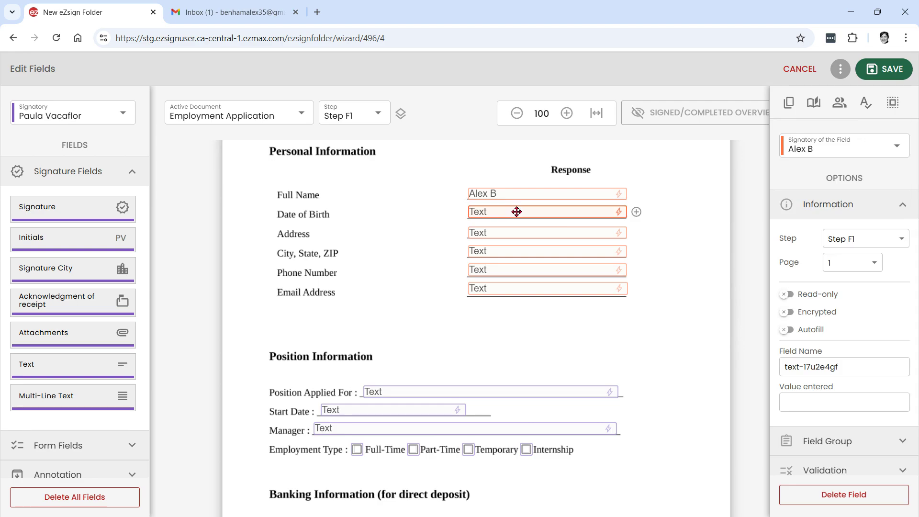
click(810, 214)
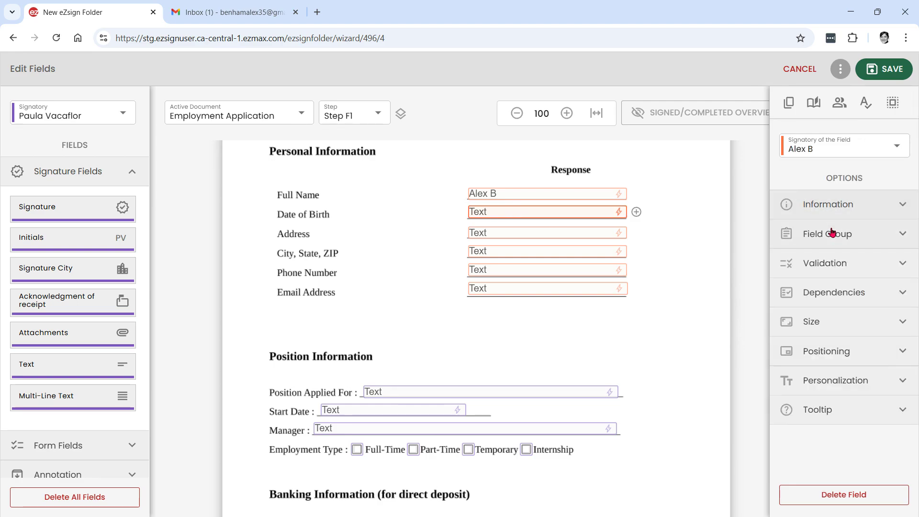
click(835, 266)
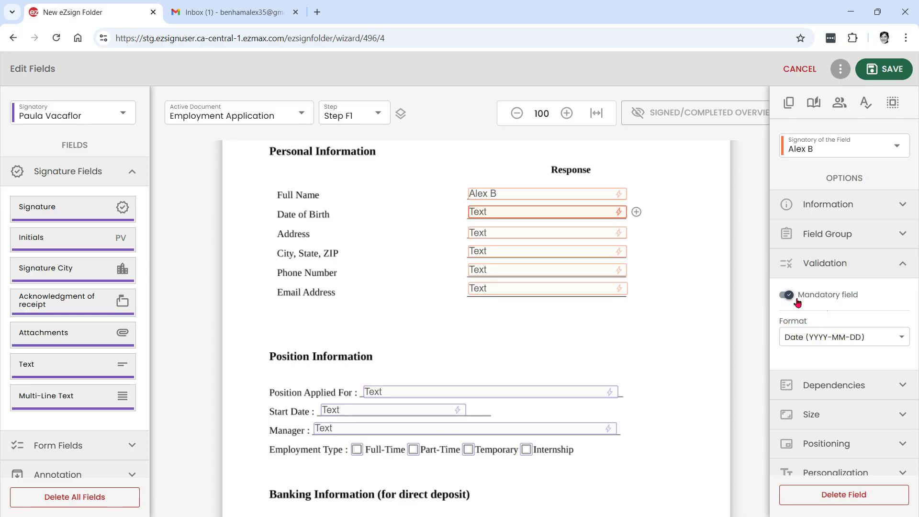
click(829, 296)
click(792, 298)
click(817, 342)
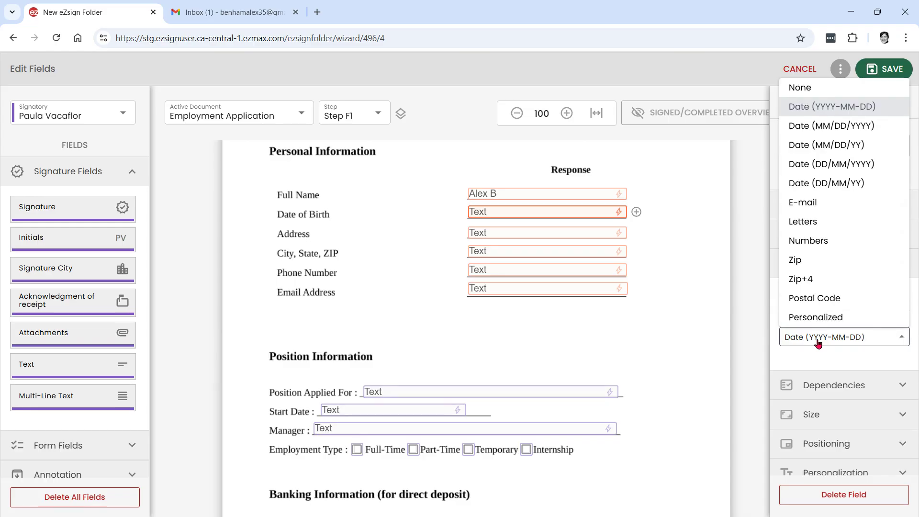
click(708, 329)
click(649, 357)
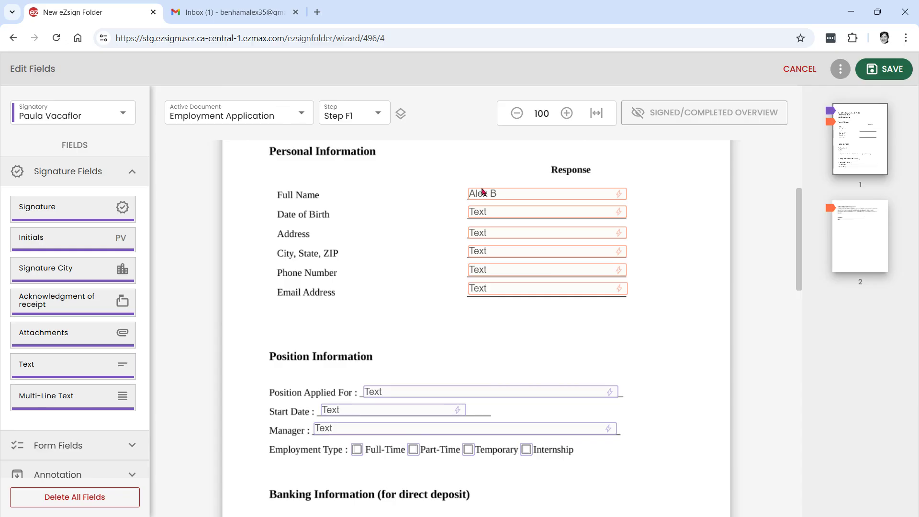
Step: Review the Void Cheque attachment field under Banking Information, assigned to the second signatory
scroll(542, 282, down, 3)
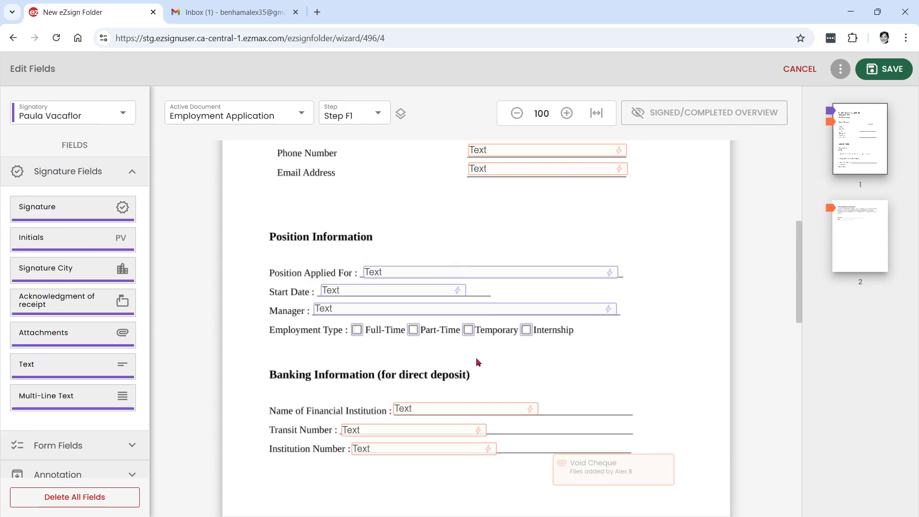
scroll(479, 360, down, 3)
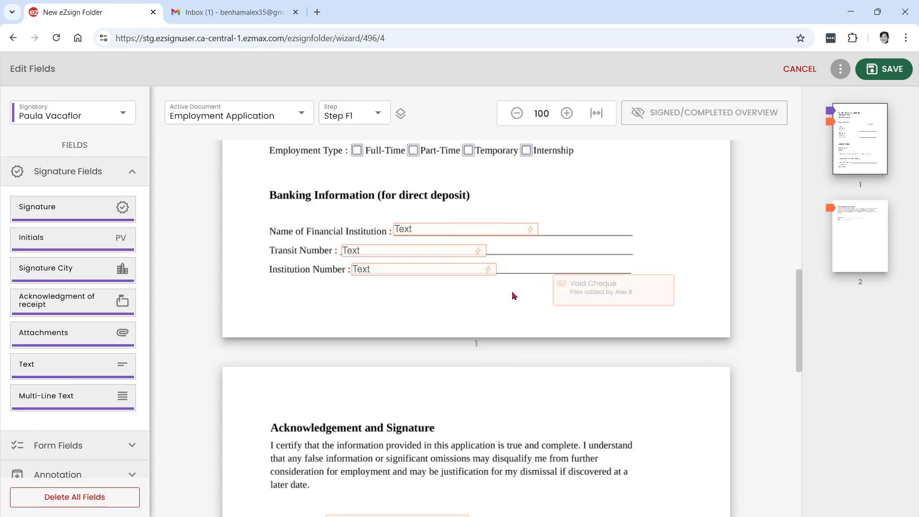
click(602, 293)
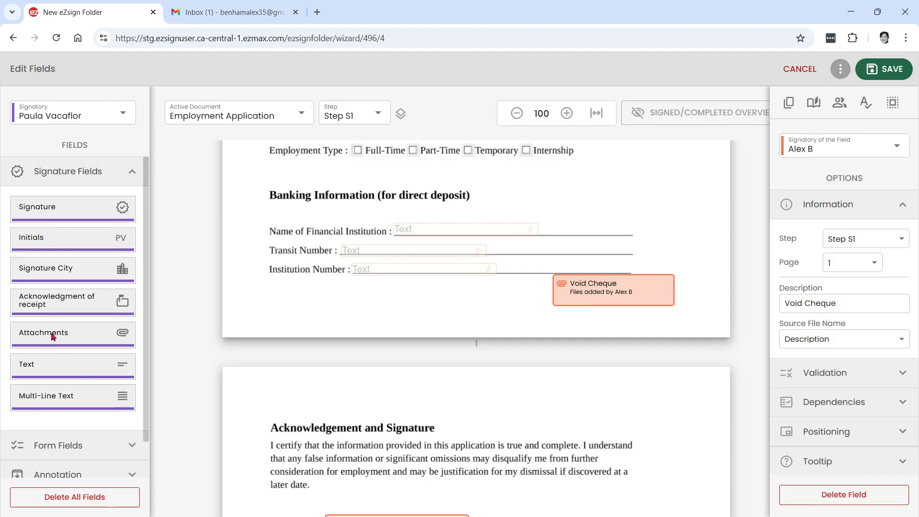
mouse_move(52, 336)
mouse_down()
mouse_move(354, 320)
mouse_move(378, 307)
mouse_move(185, 312)
mouse_move(78, 339)
mouse_move(337, 314)
mouse_move(252, 308)
mouse_move(45, 338)
mouse_up()
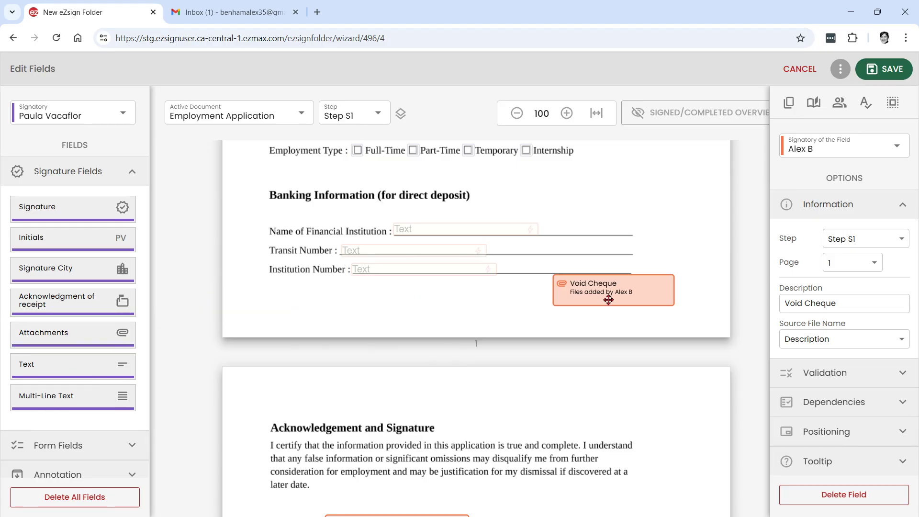
click(437, 301)
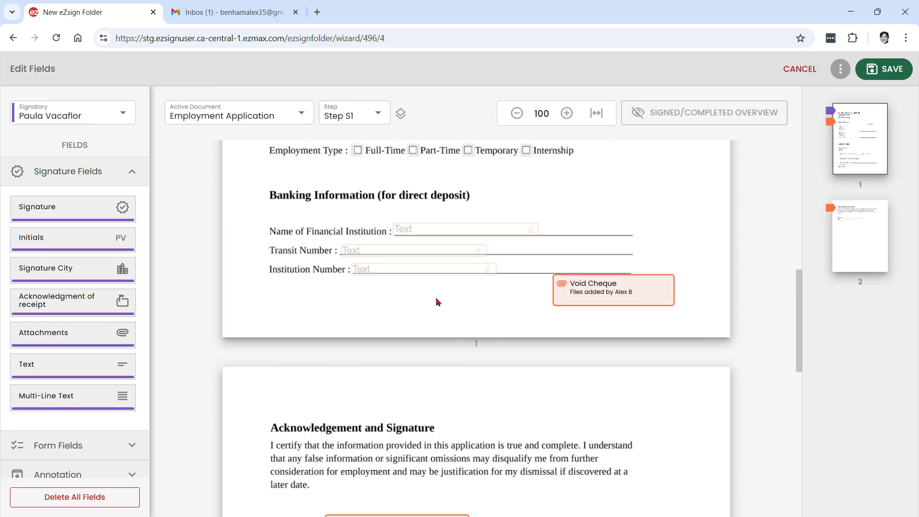
scroll(436, 299, down, 4)
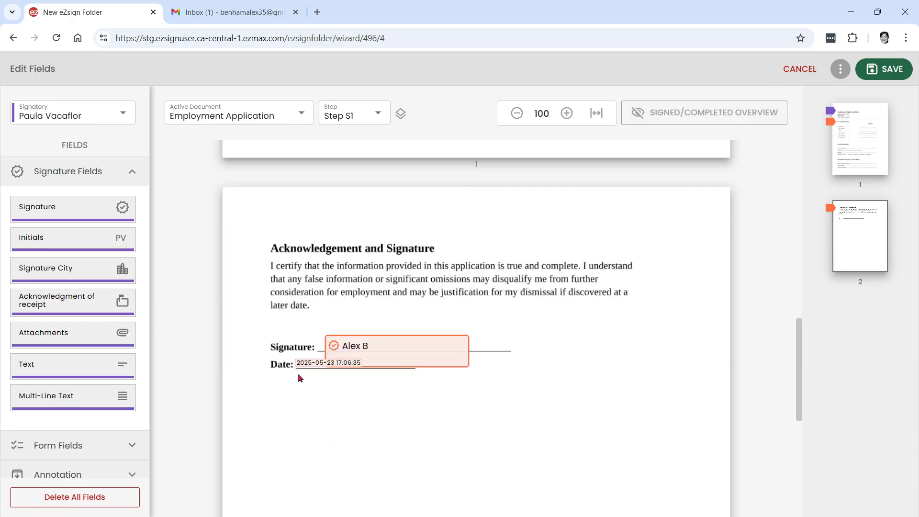
scroll(437, 330, up, 6)
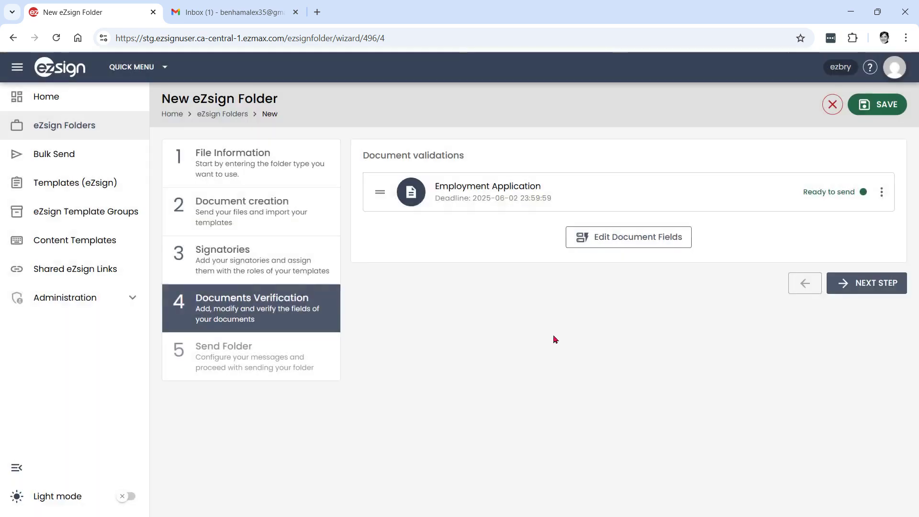
Step: Advance to the Send Folder step and send the Employment Application to both signatories
click(871, 282)
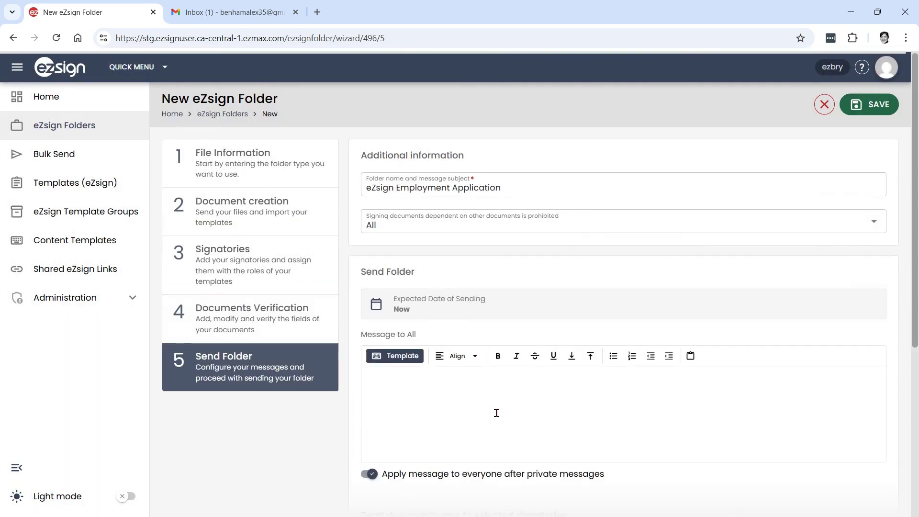
scroll(497, 412, down, 3)
scroll(610, 441, up, 3)
scroll(624, 424, down, 3)
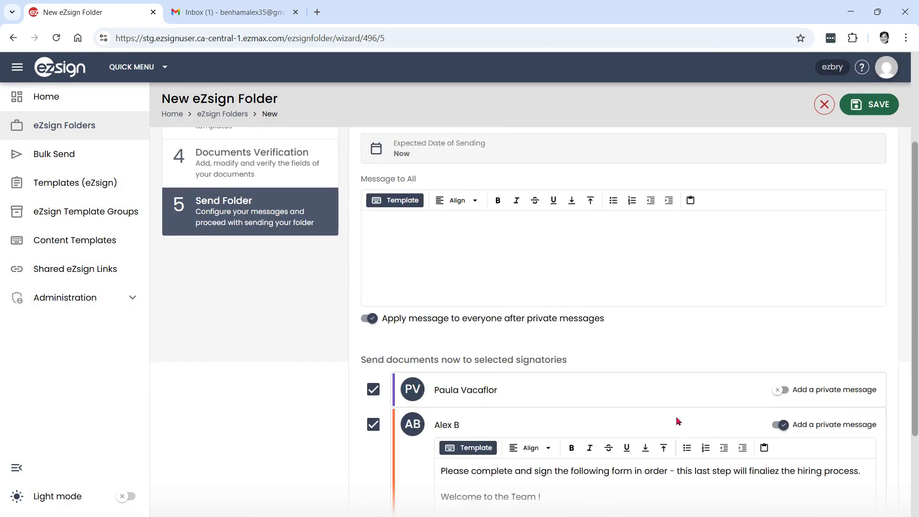
scroll(733, 427, up, 1)
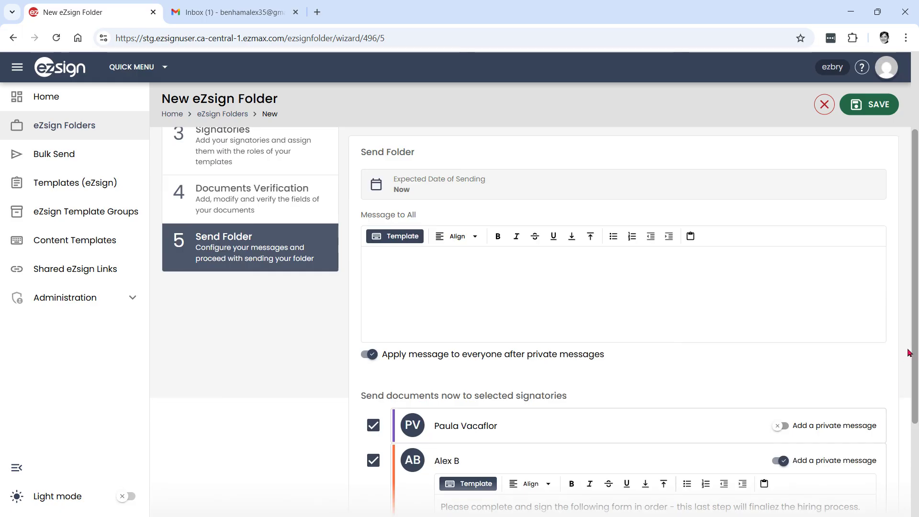
drag(914, 347, 913, 471)
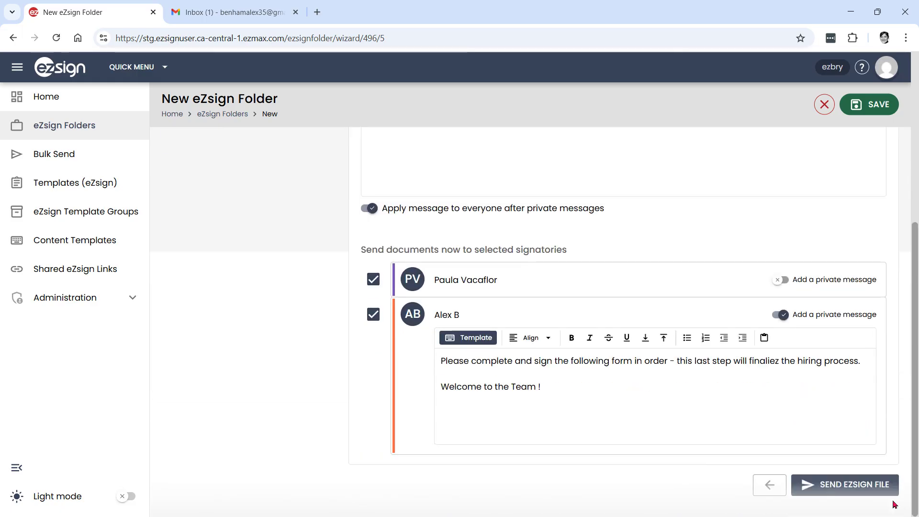
click(855, 484)
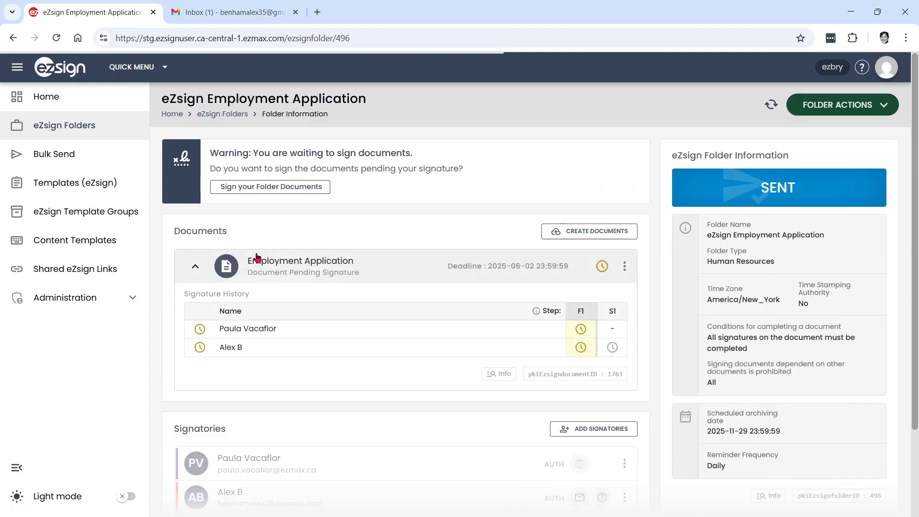
Step: Open the documents awaiting signature and enter 'Sales Rep' as the Position
click(265, 193)
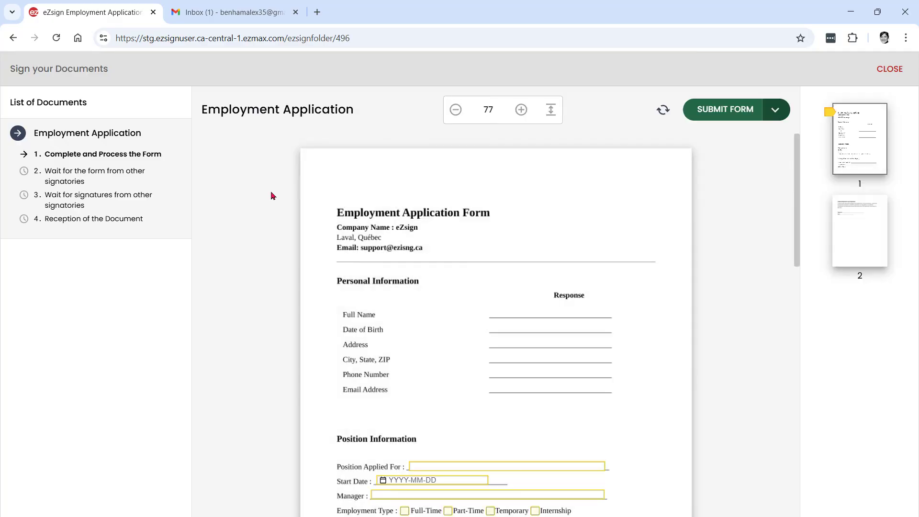
click(229, 164)
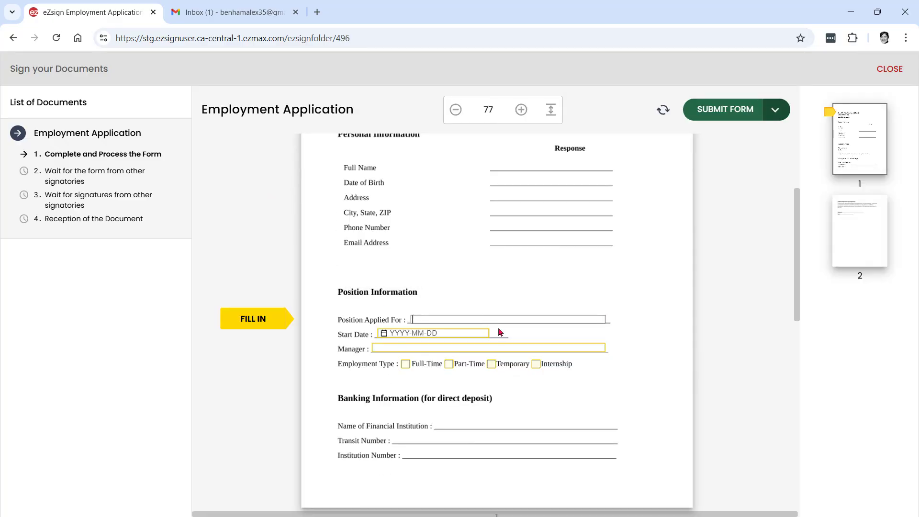
text(Sle)
key(BackSpace)
key(BackSpace)
text(ales Rep)
click(383, 336)
Step: Set start date 2025-06-02, enter the manager's name, tick Temporary, and submit the form
click(383, 339)
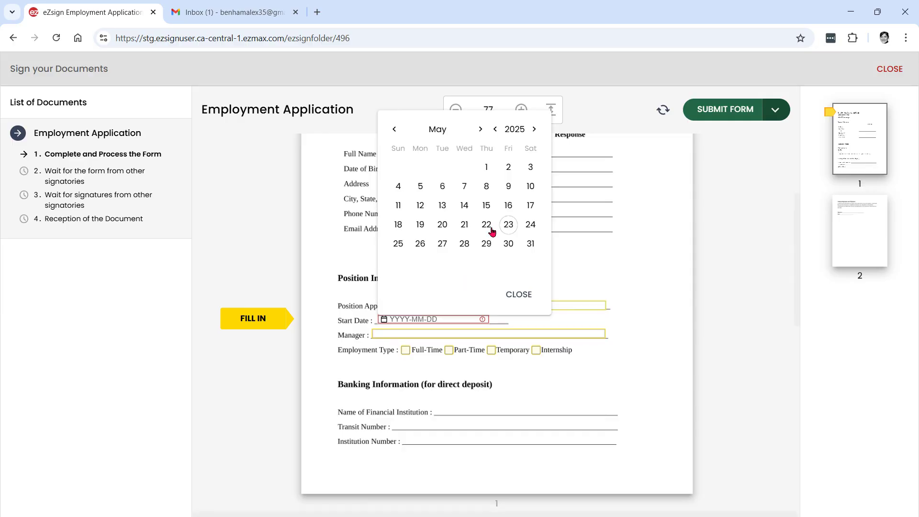
click(480, 129)
click(420, 167)
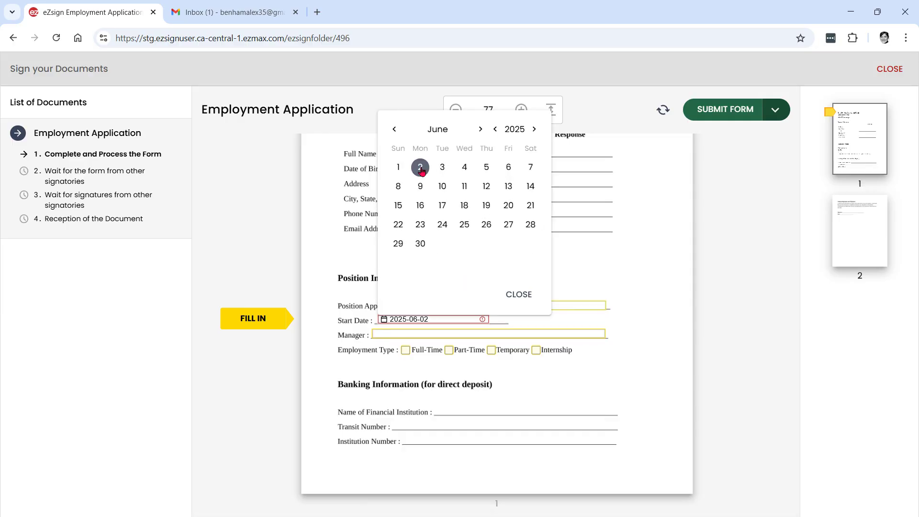
click(408, 337)
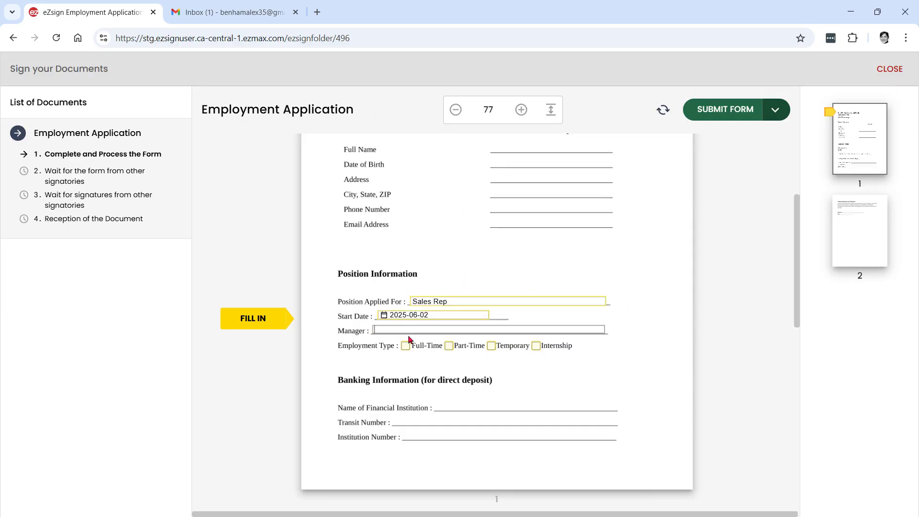
text(Caroline C)
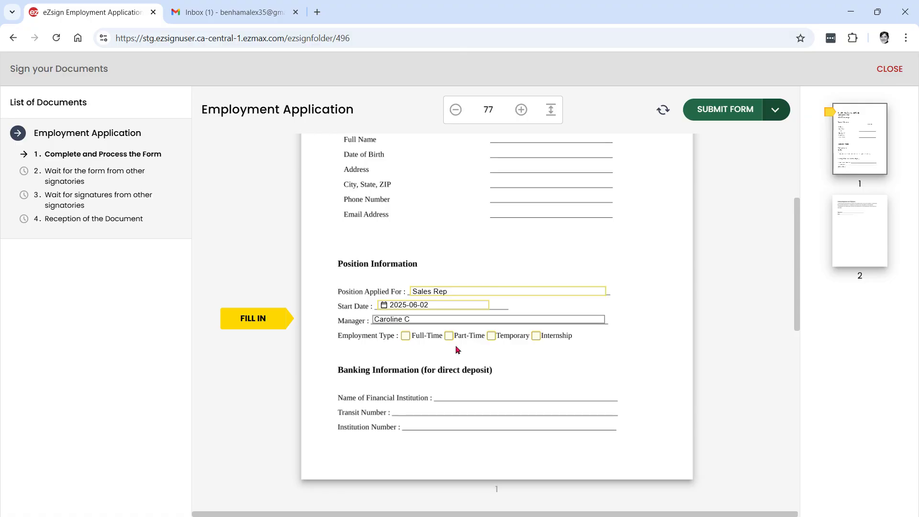
click(492, 336)
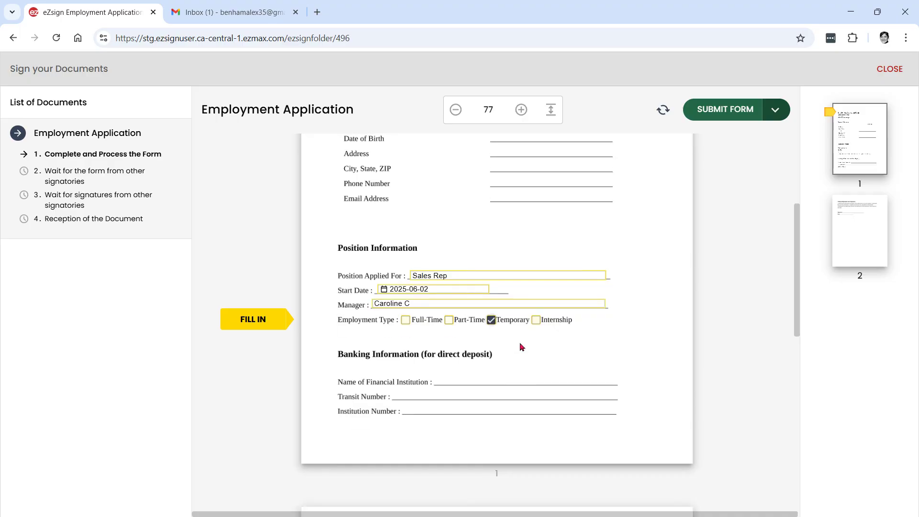
click(725, 114)
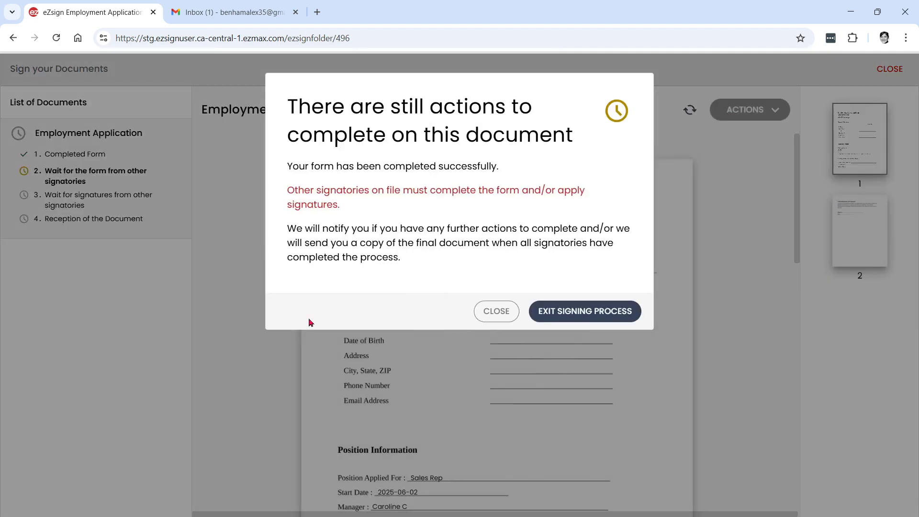
Step: Close the signing view to return to the folder information page
click(584, 311)
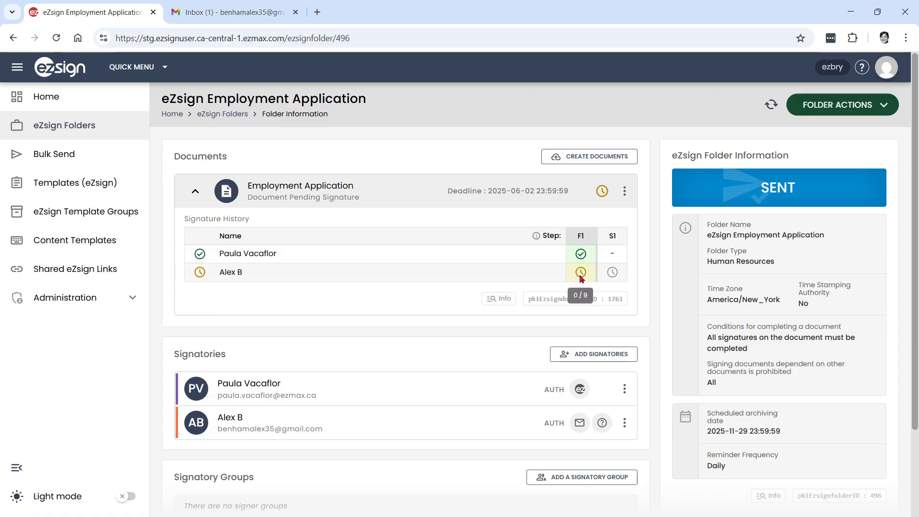
Step: Open the eZsign invitation in Gmail and follow its link to sign the Employment Application
click(222, 15)
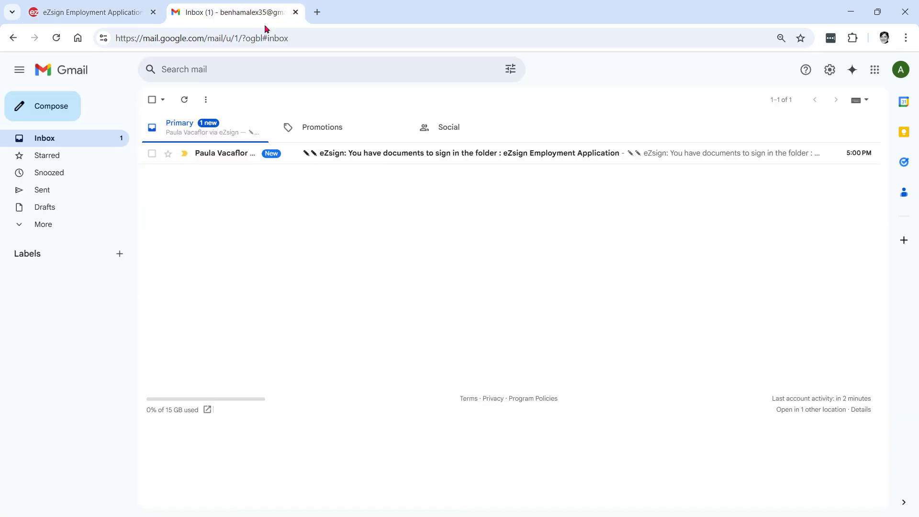
click(367, 157)
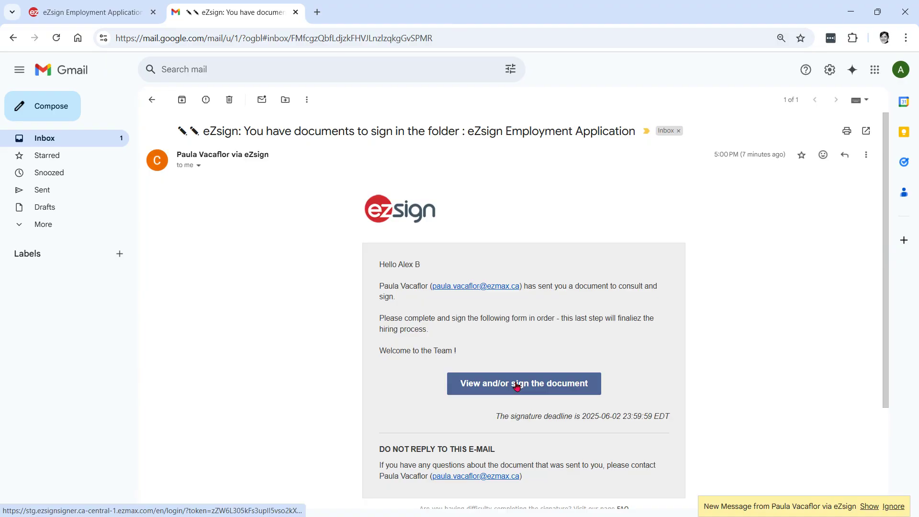
click(516, 386)
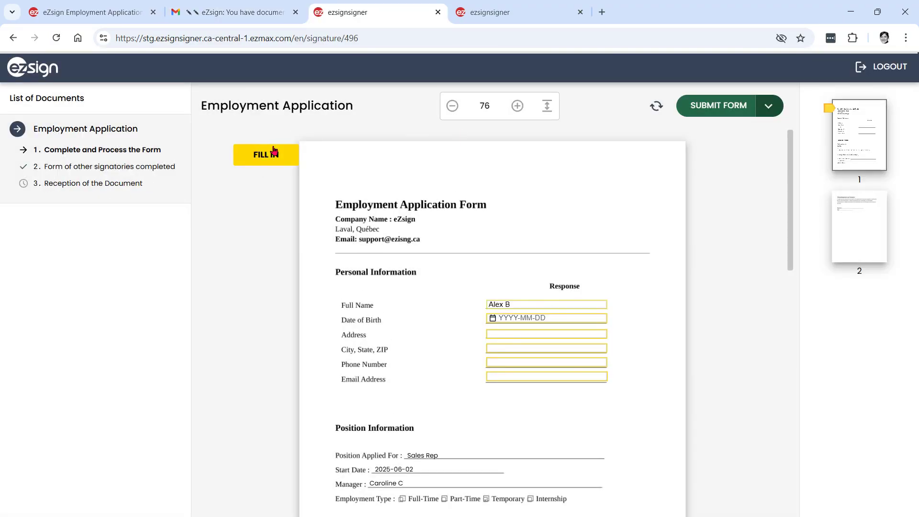
Step: Set the Date of Birth to 2000-05-30 using the calendar picker
click(274, 150)
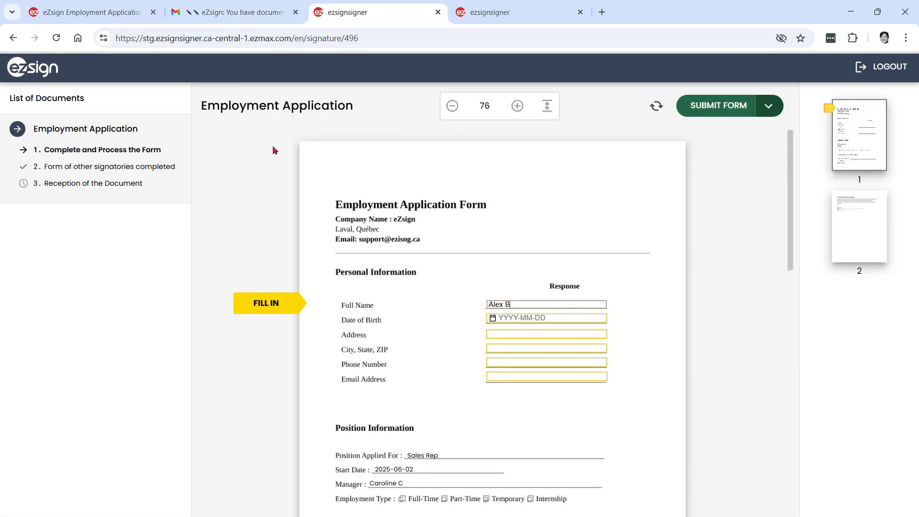
click(492, 319)
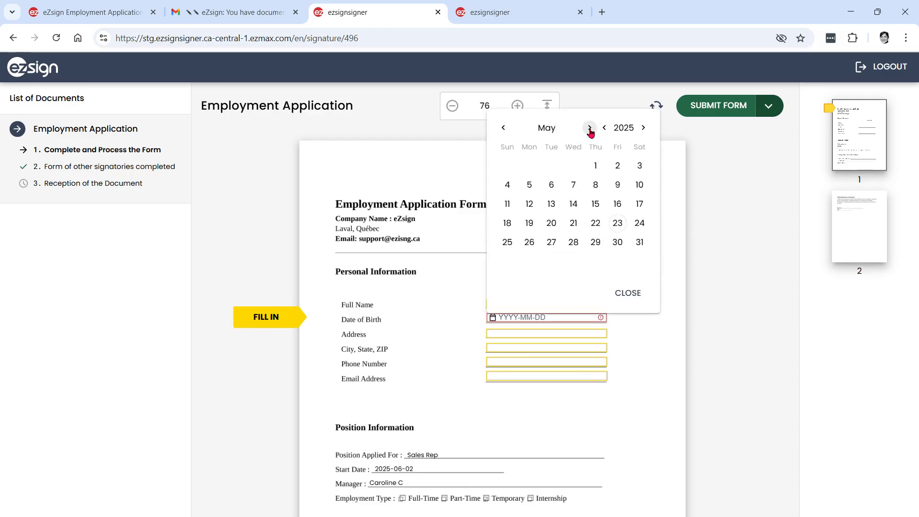
click(614, 131)
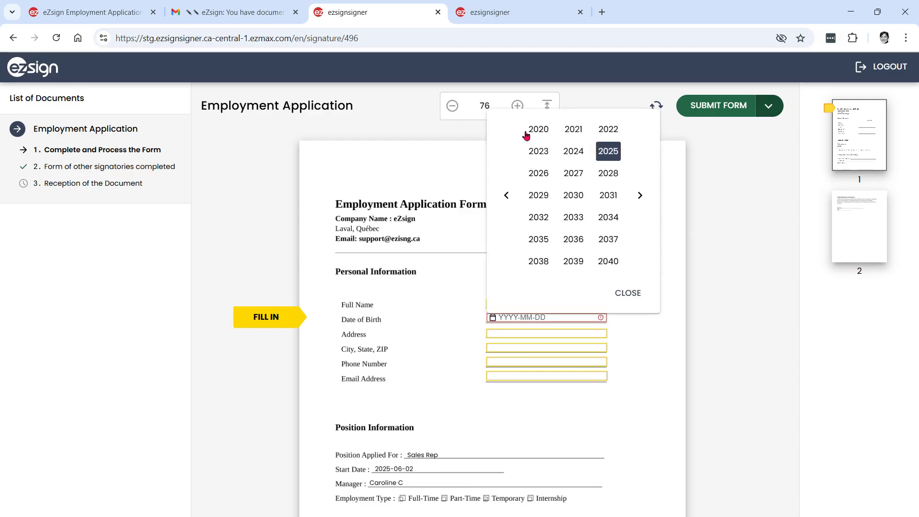
click(506, 196)
click(506, 195)
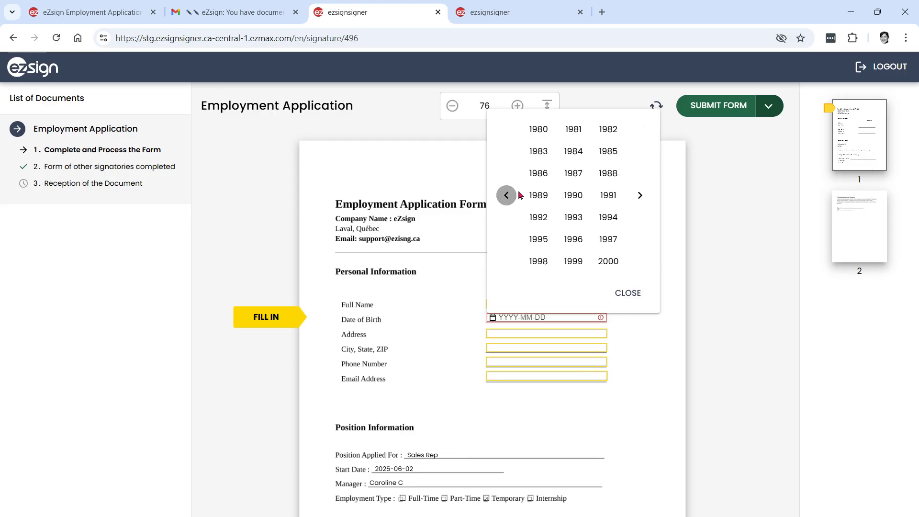
click(604, 262)
click(551, 242)
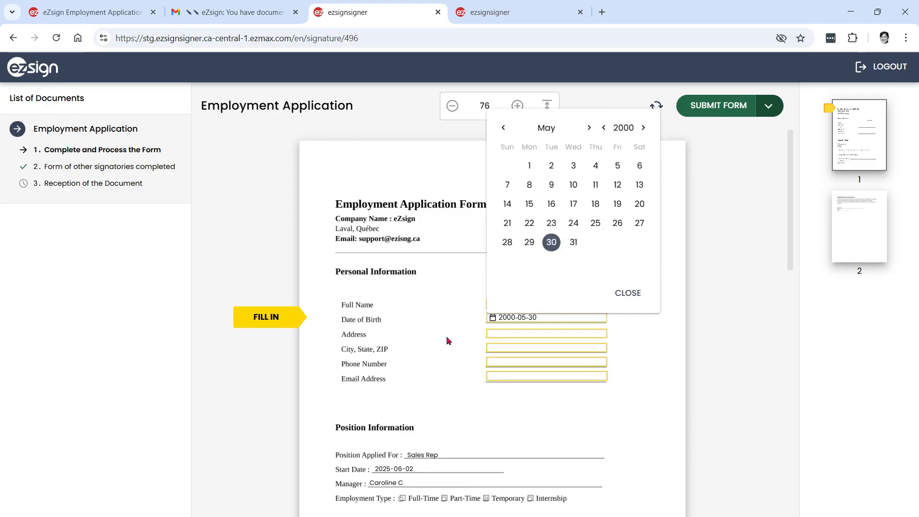
click(448, 340)
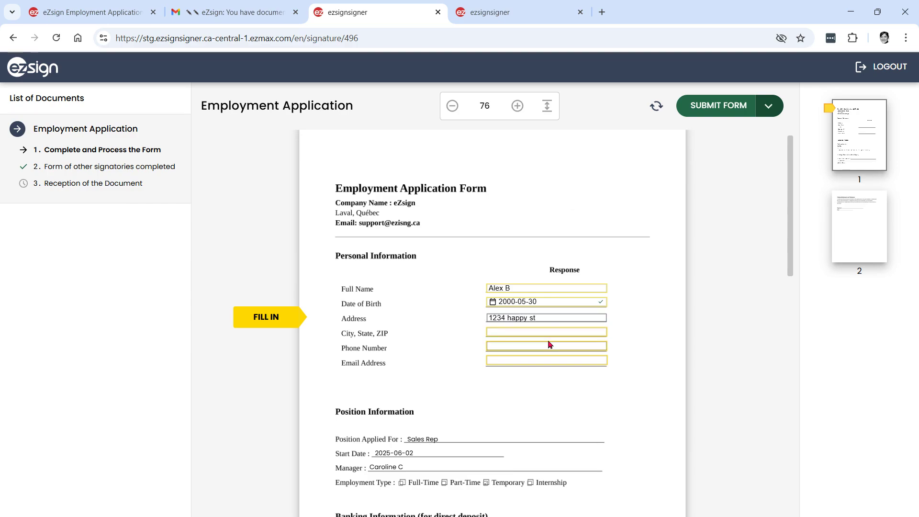
Step: Fill in the city and province, the phone number, and the signer's e-mail address
key(Tab)
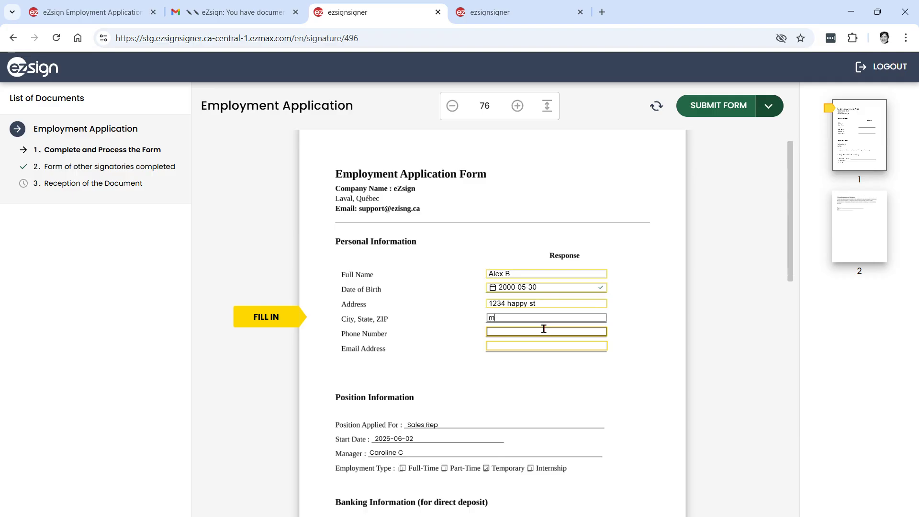
text(mtl, qc)
key(BackSpace)
click(543, 330)
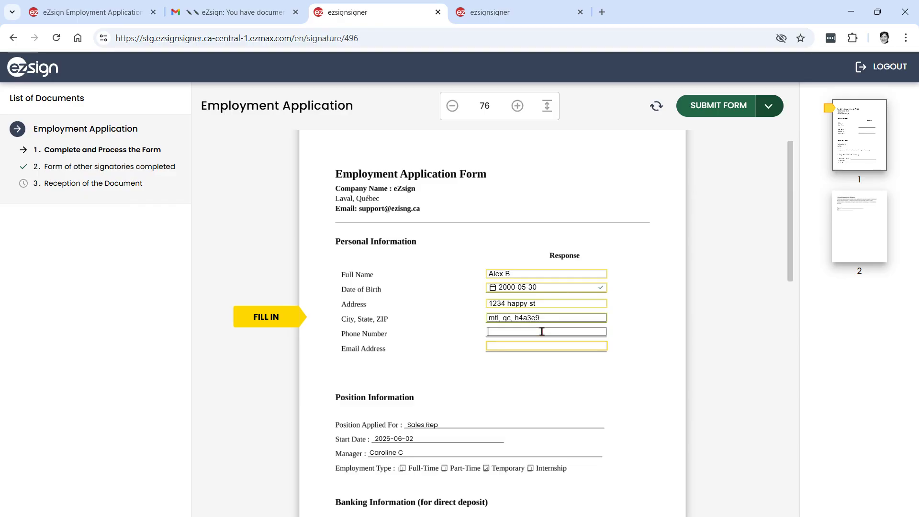
text(1231231234)
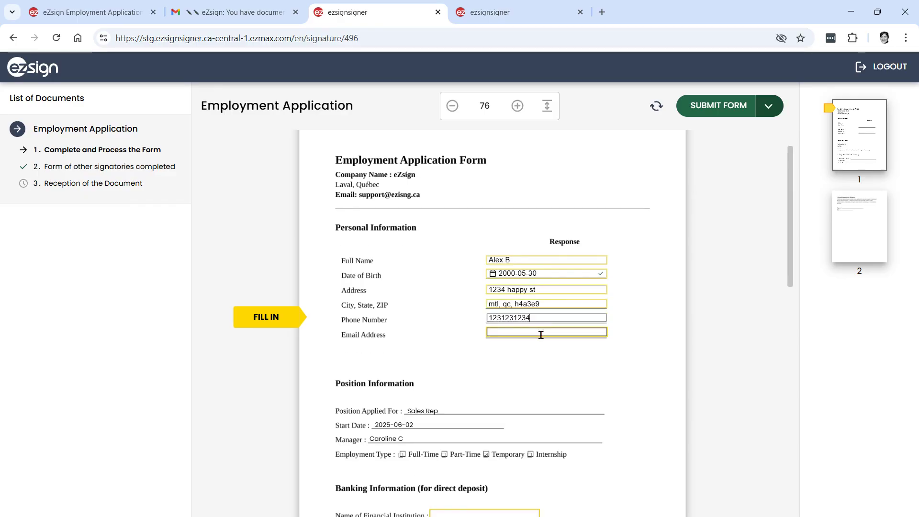
click(541, 335)
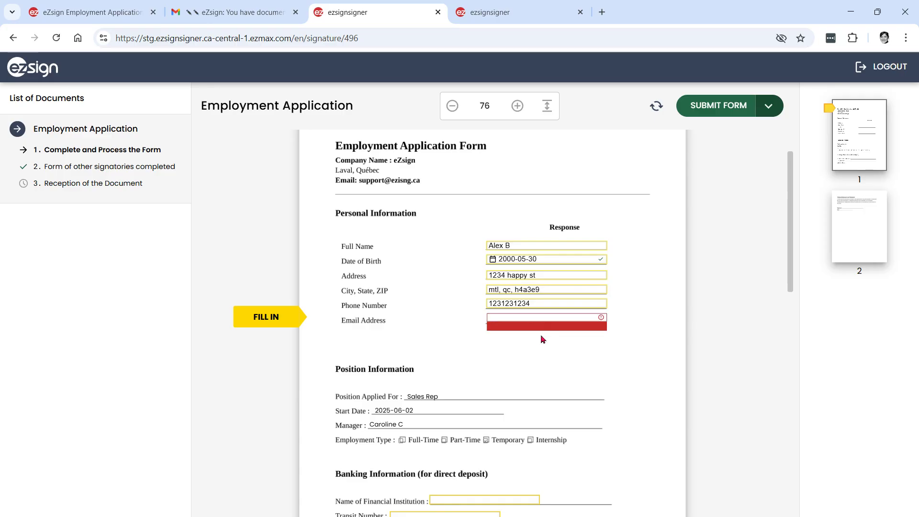
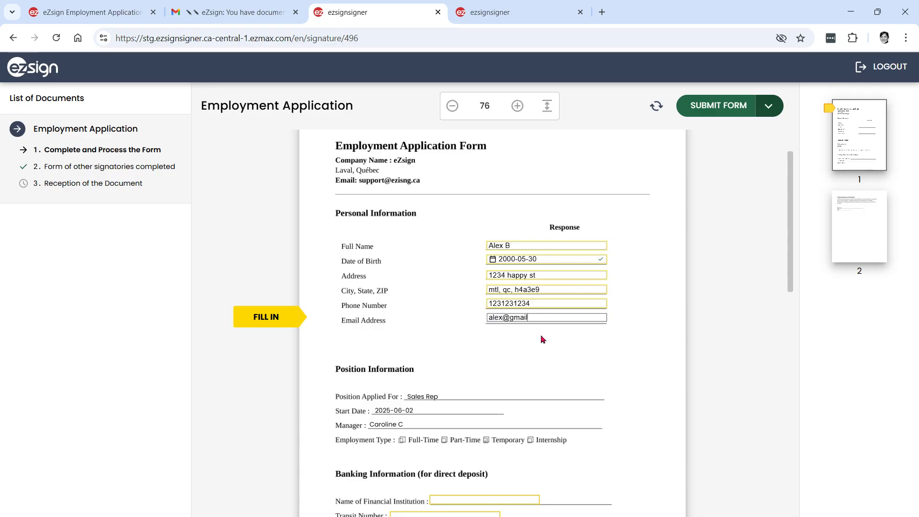
Step: Enter abc finance as the financial institution, plus the transit and institution numbers
key(Tab)
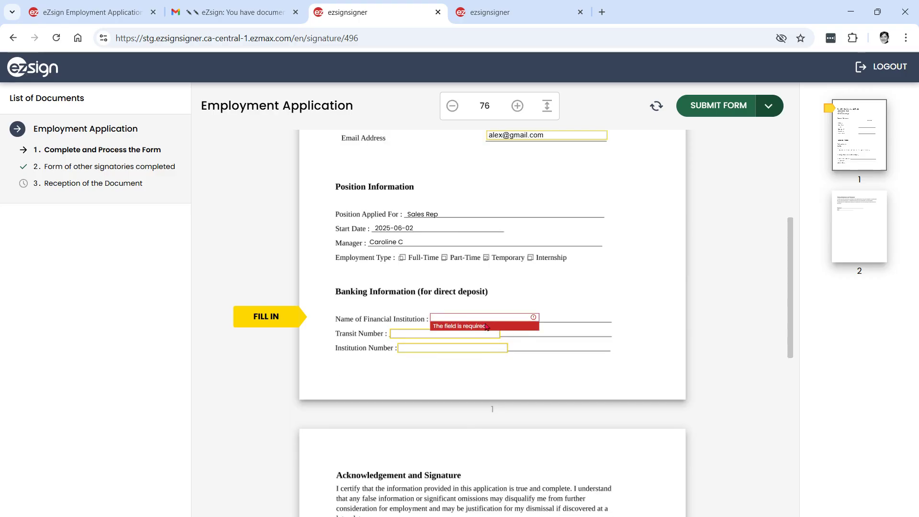
text(abc finance)
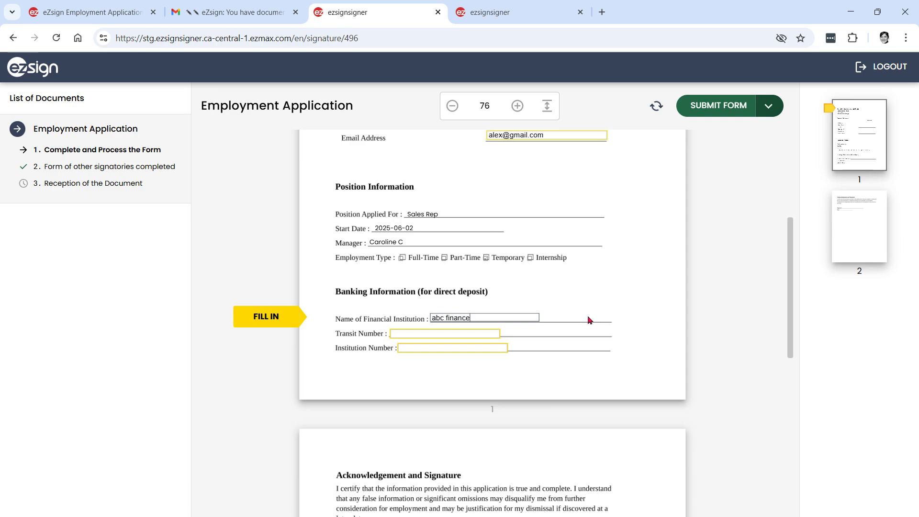
key(Tab)
text(23)
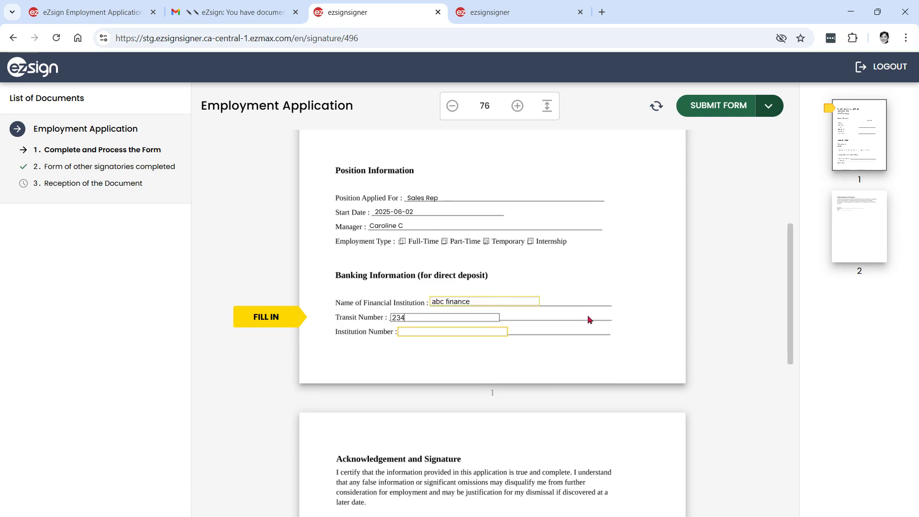
key(Tab)
text(234)
key(Tab)
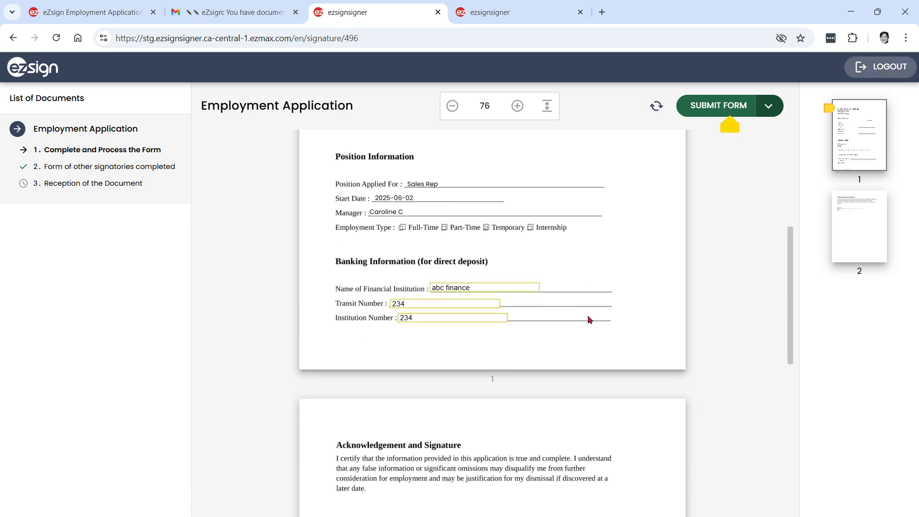
Step: Submit the completed form and move on to adding signatures at the first required field
click(724, 110)
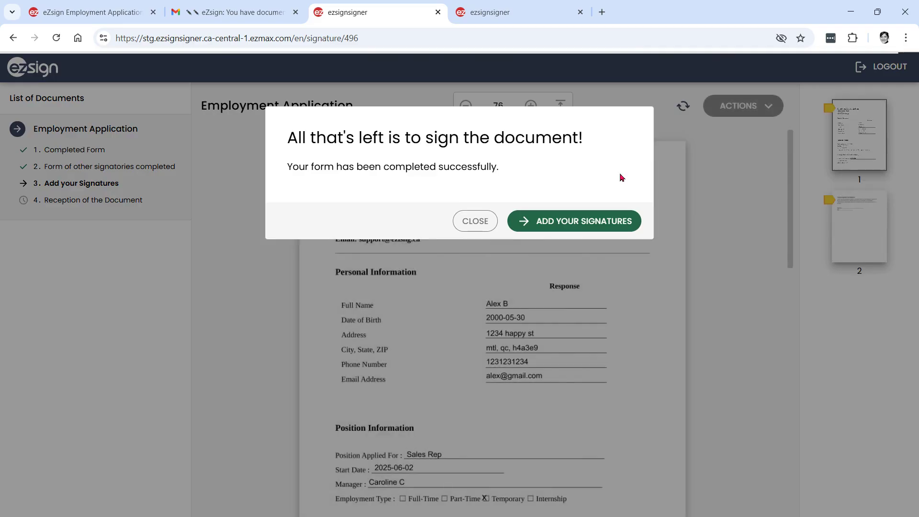
click(569, 222)
click(271, 157)
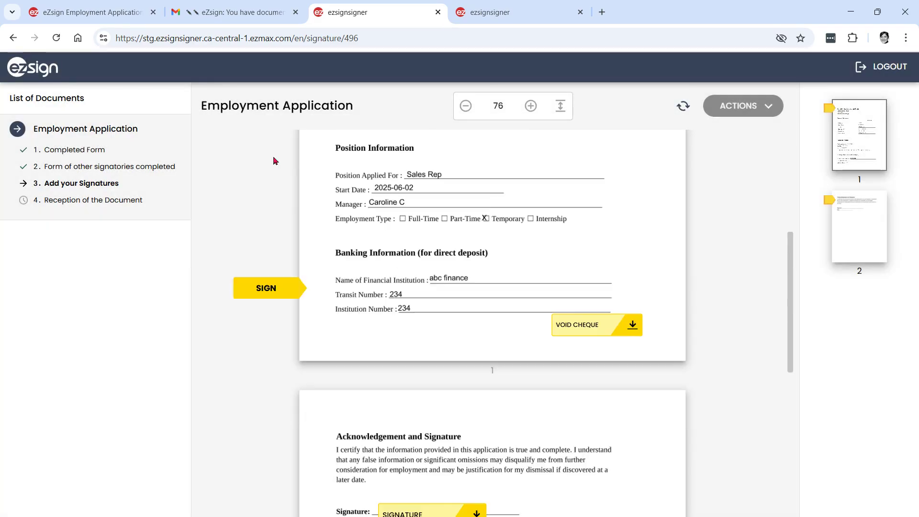
Step: Attach Void Cheque.pdf to the void cheque field and confirm the upload
click(642, 324)
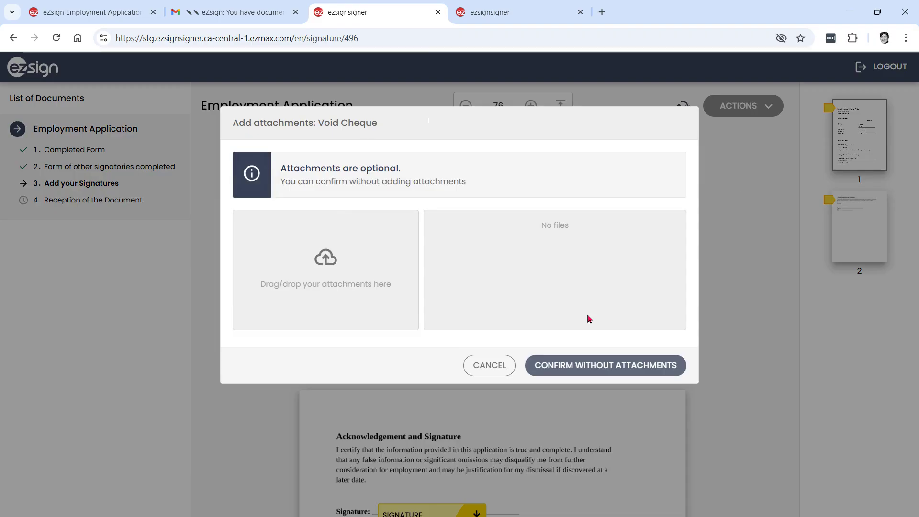
click(326, 258)
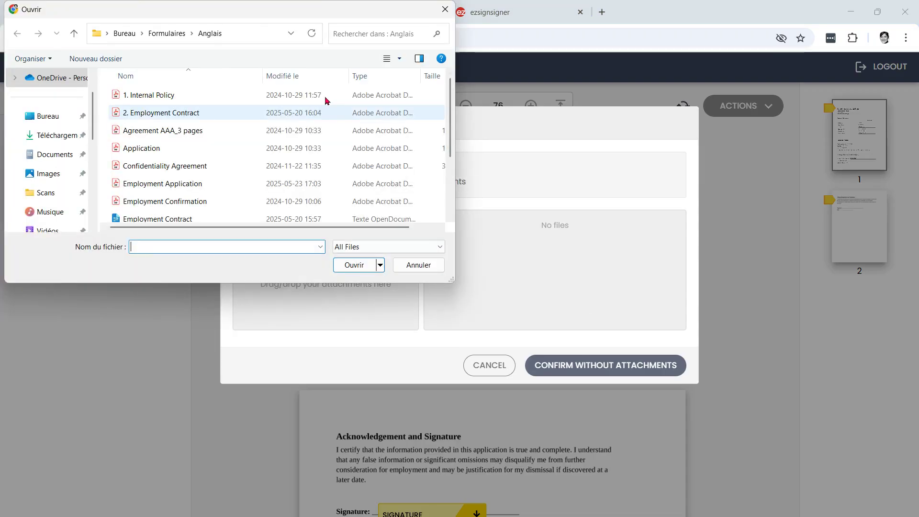
scroll(172, 158, down, 1)
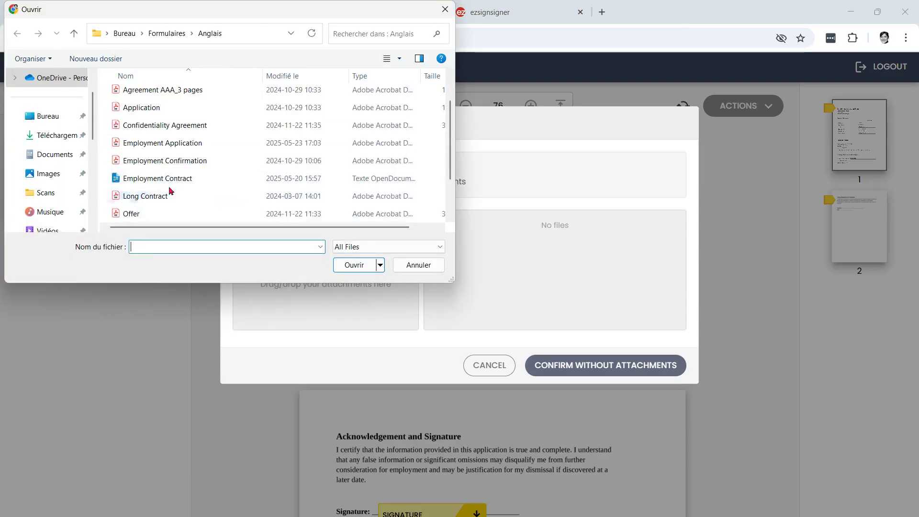
scroll(175, 194, down, 1)
double_click(154, 216)
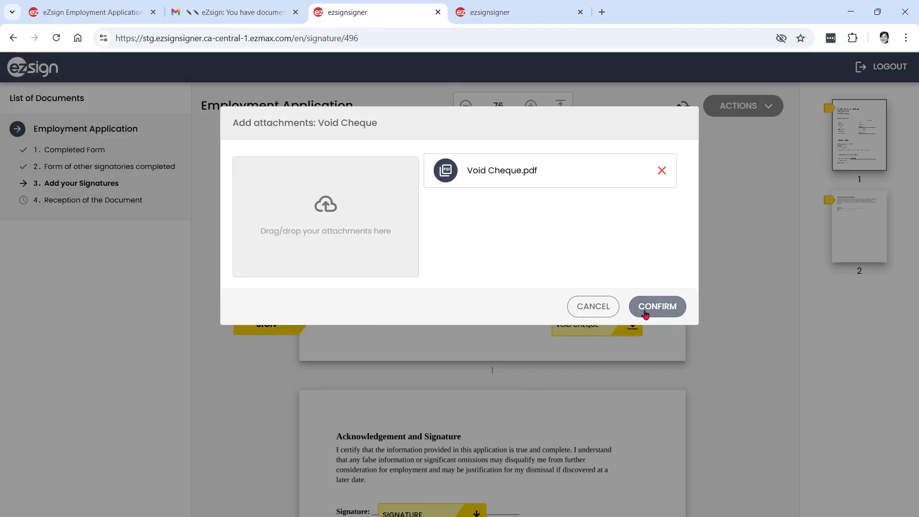
click(645, 314)
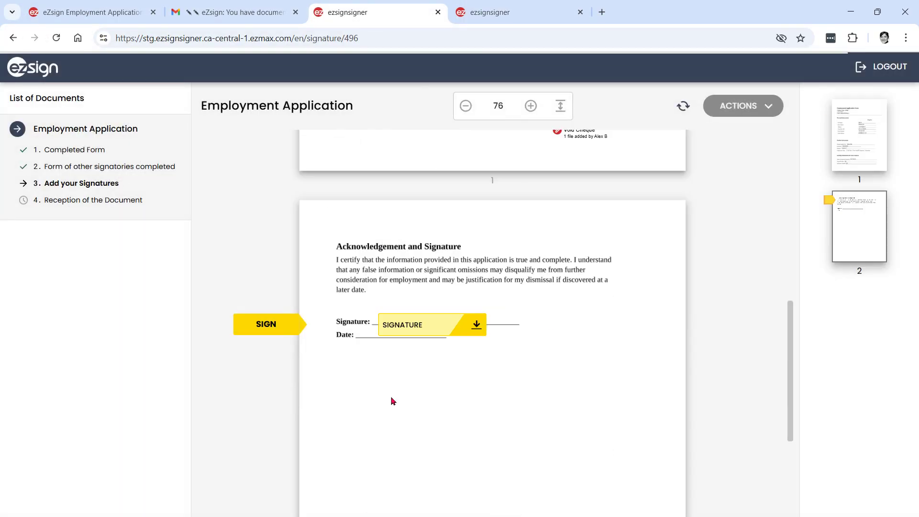
Step: Apply the signature on page 2, log out of the signer session and close its tab
click(477, 325)
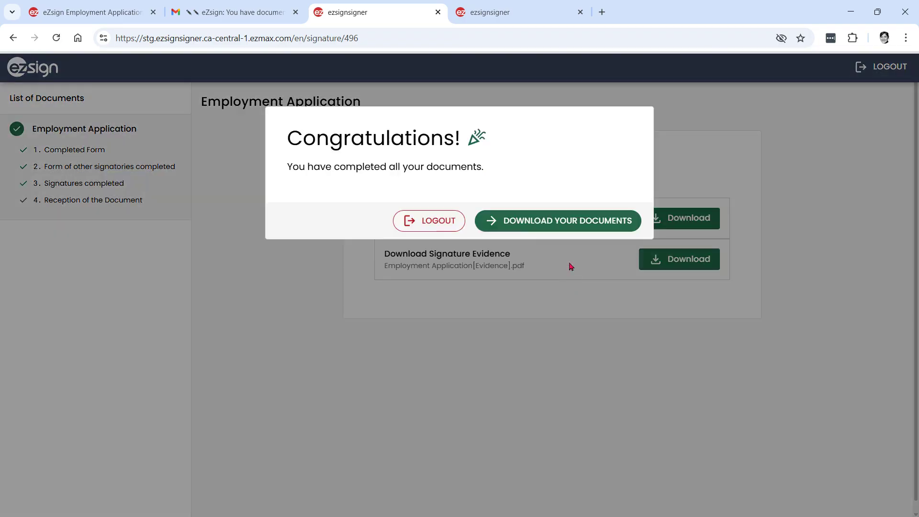
click(411, 221)
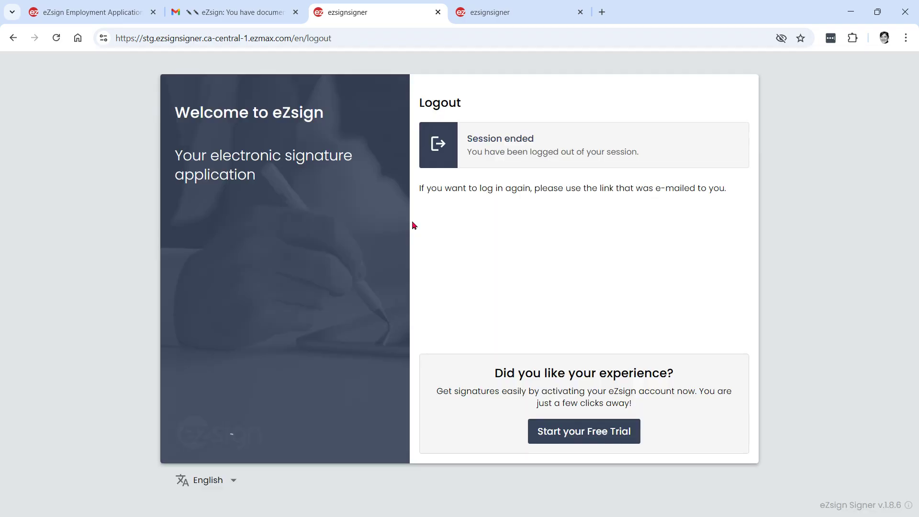
click(437, 12)
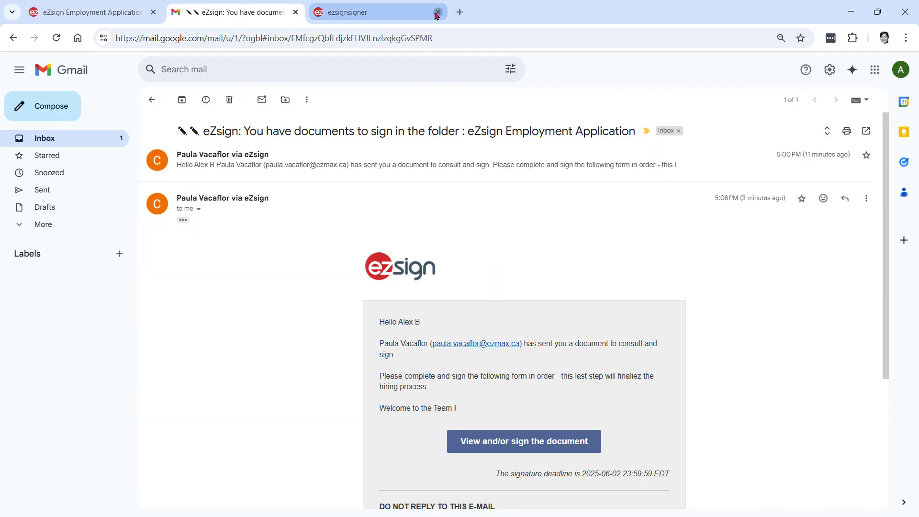
Step: Close the last signer tab, refresh the Employment Application folder, and show the completed document's options
click(437, 12)
click(106, 11)
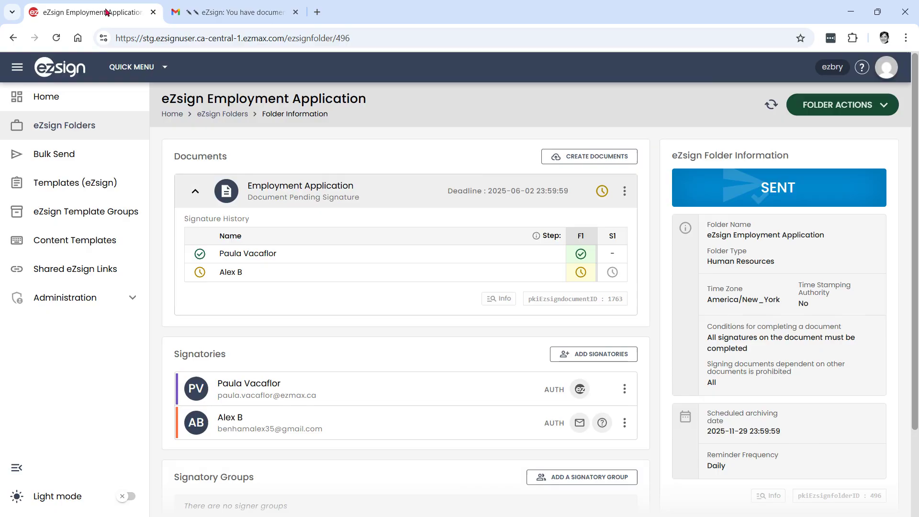
click(770, 104)
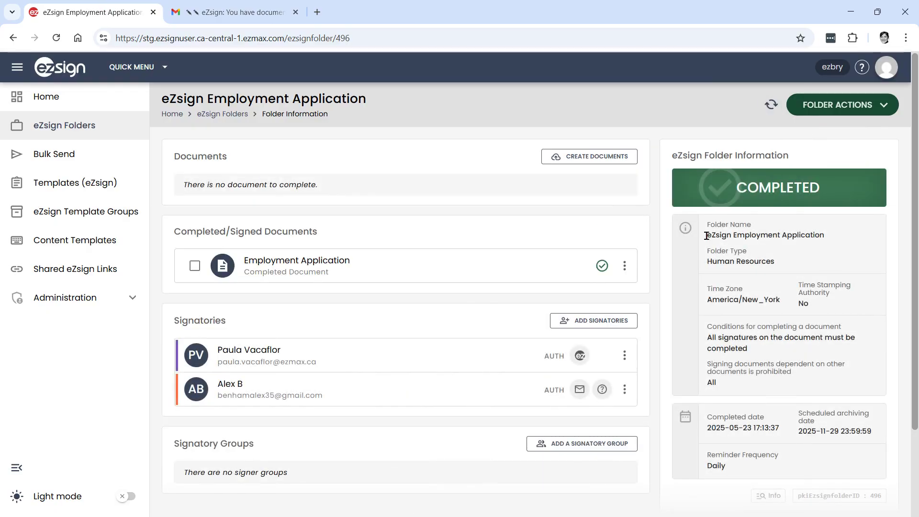
click(624, 265)
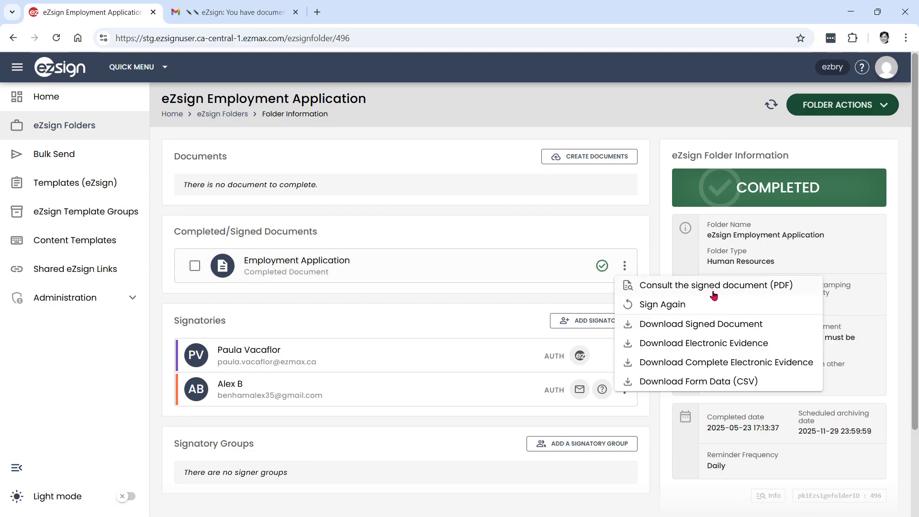